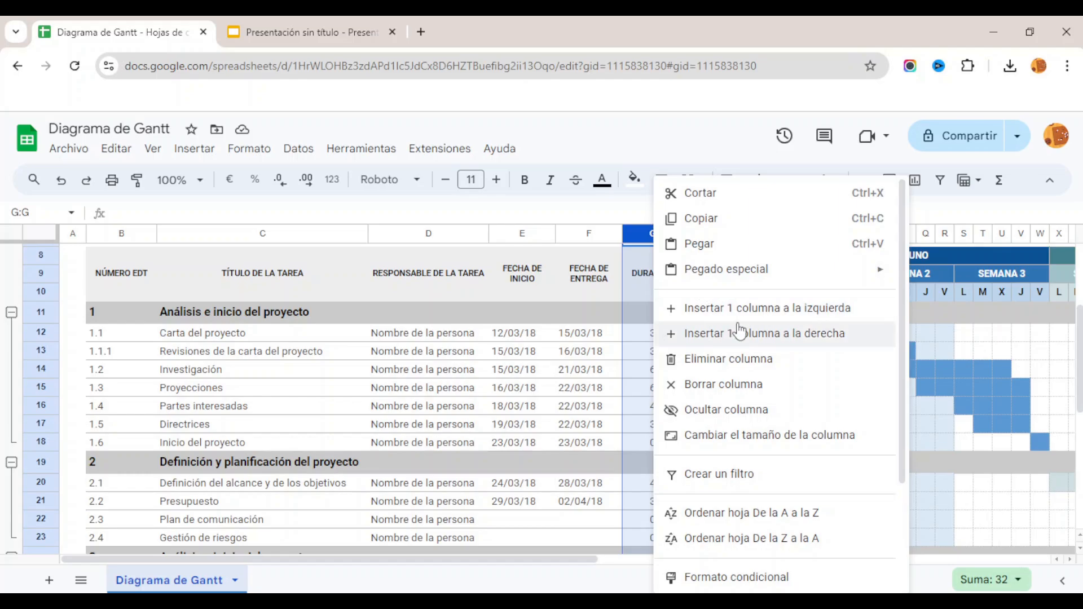
Step: Insert a column to the right of DURACIÓN and title its header cell H9 ESTADO
click(758, 338)
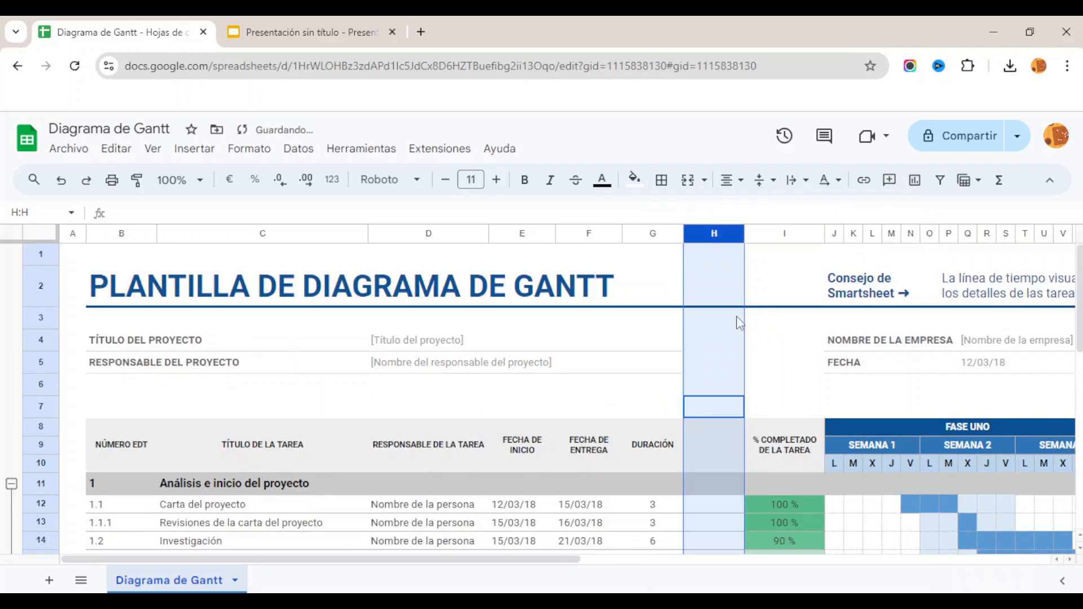
scroll(706, 400, down, 3)
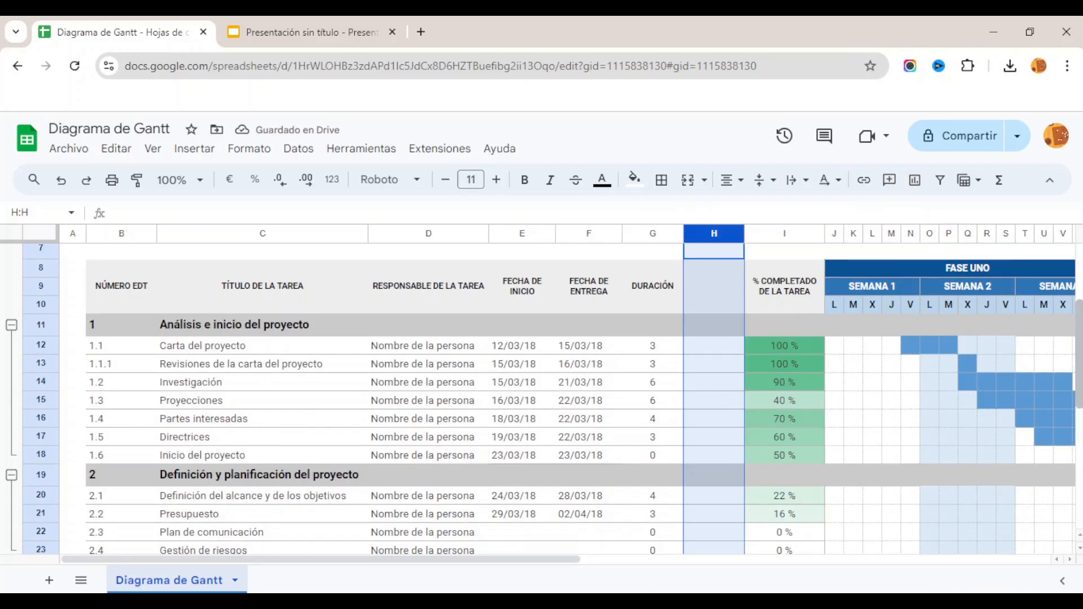
click(732, 277)
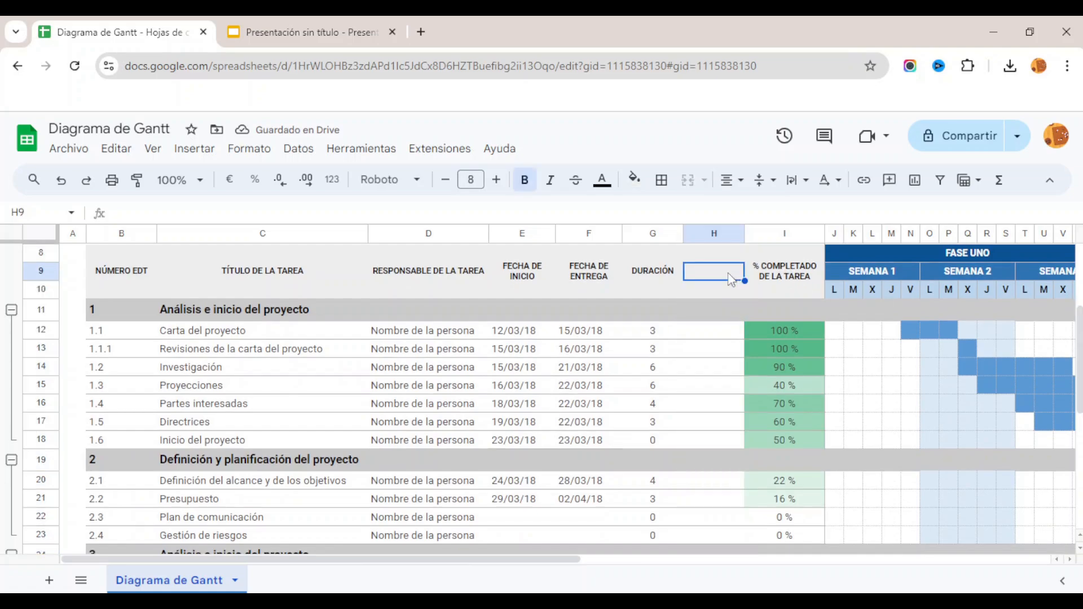
text(ESTADO)
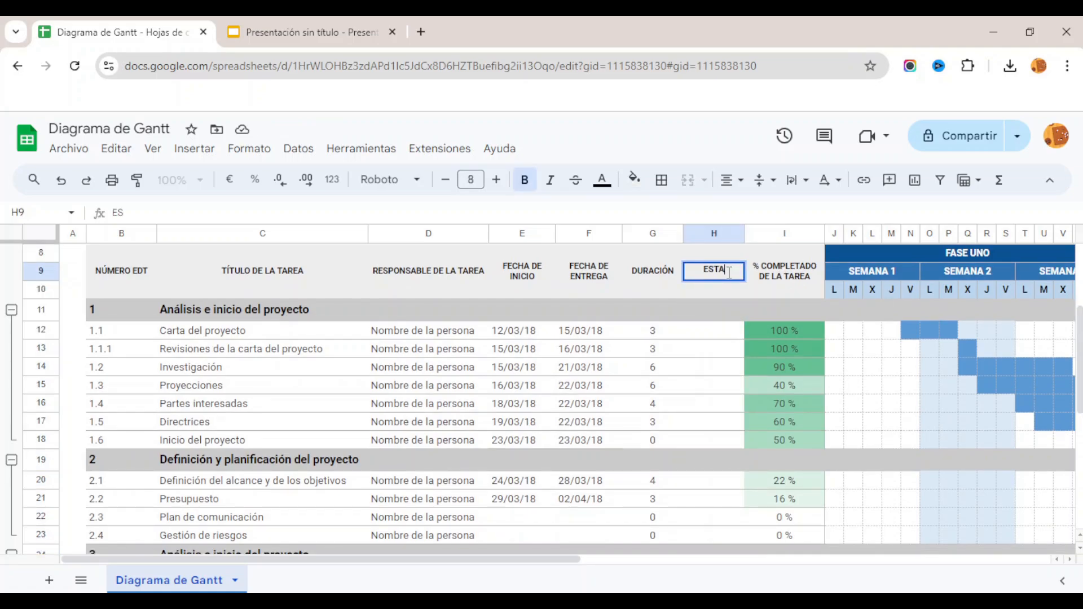
Step: Insert a dropdown in cell H12 with the options Nuevo, En Progreso and Completado
click(715, 334)
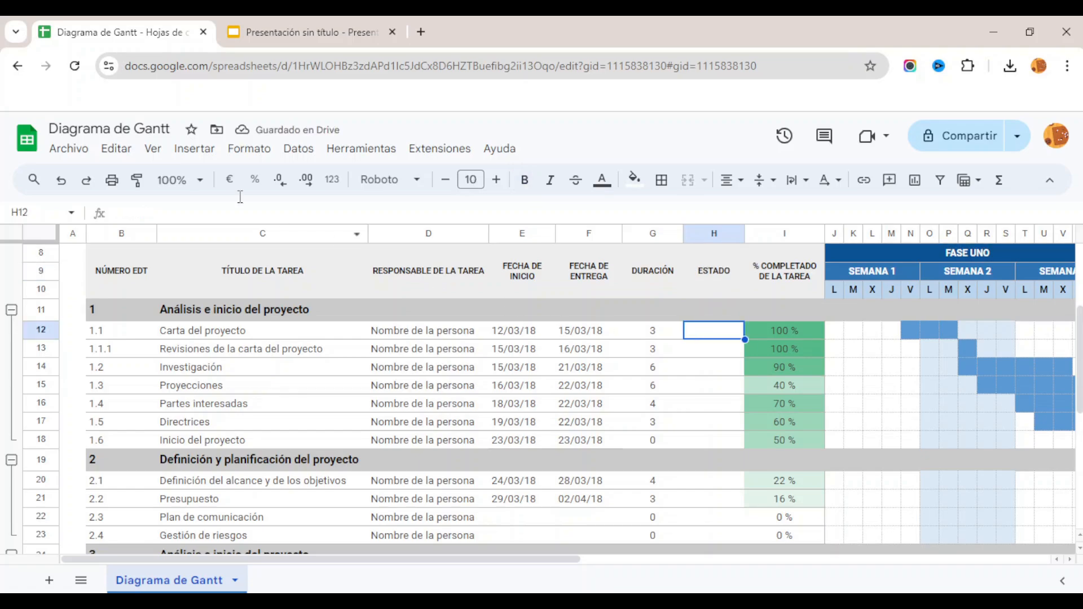
click(189, 151)
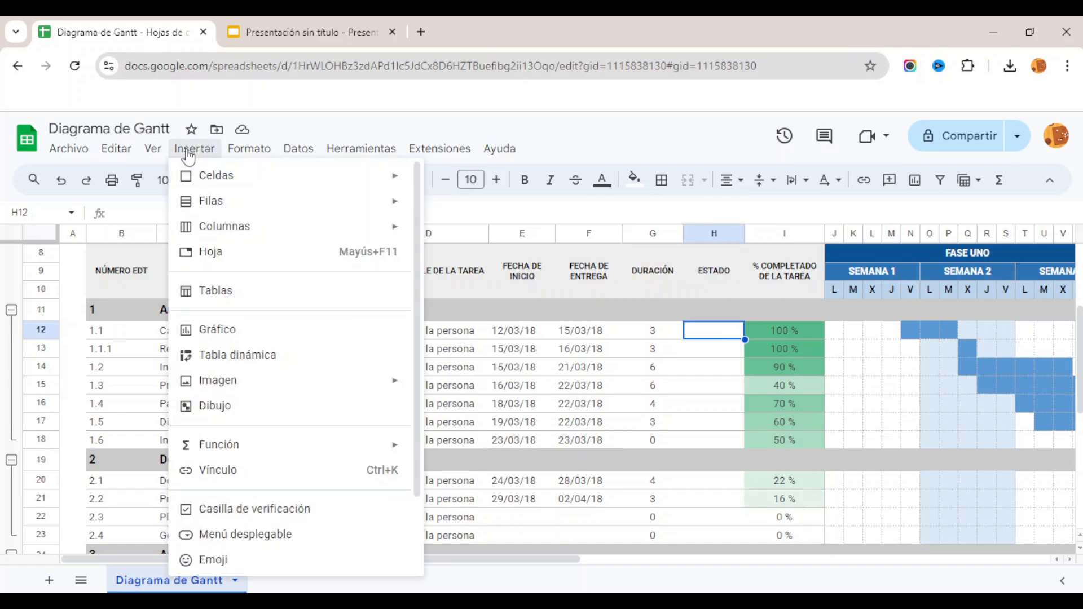
click(231, 534)
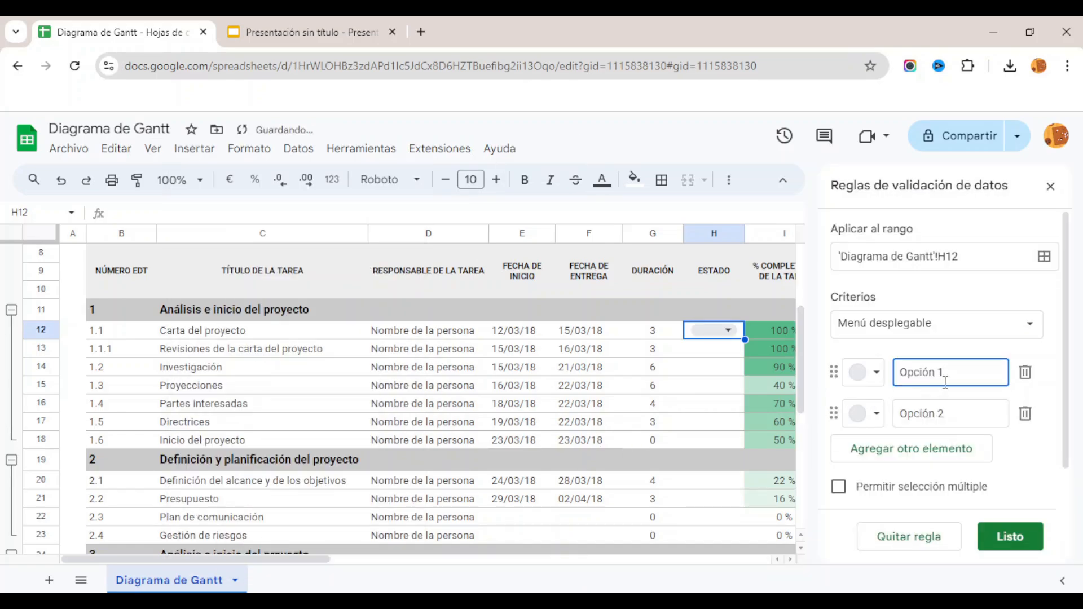
drag(946, 382, 890, 378)
text(Nuevo)
drag(952, 410, 890, 417)
text(En Progreso)
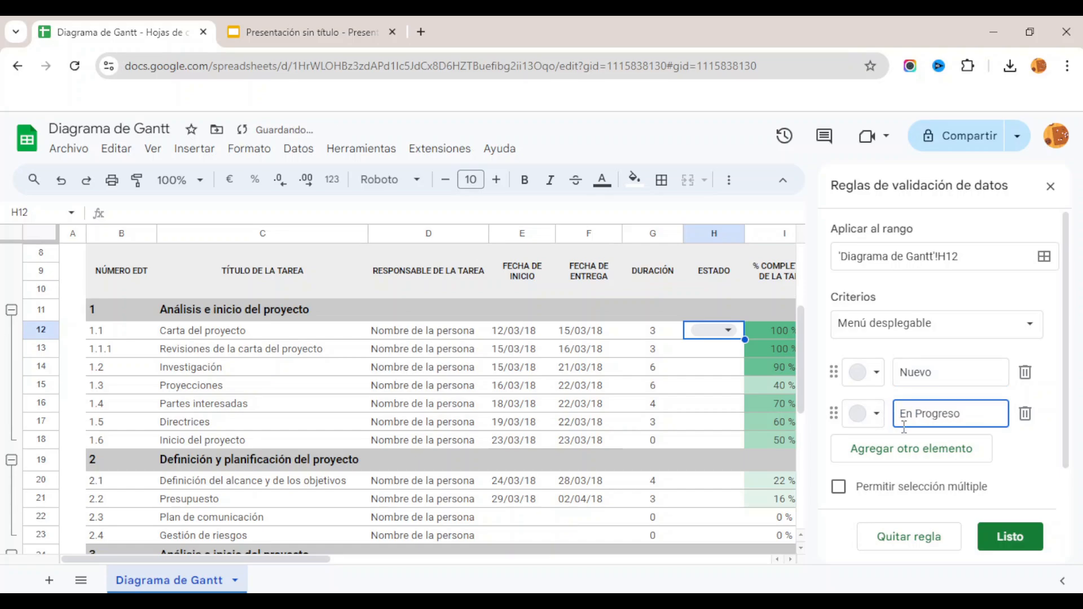
click(904, 449)
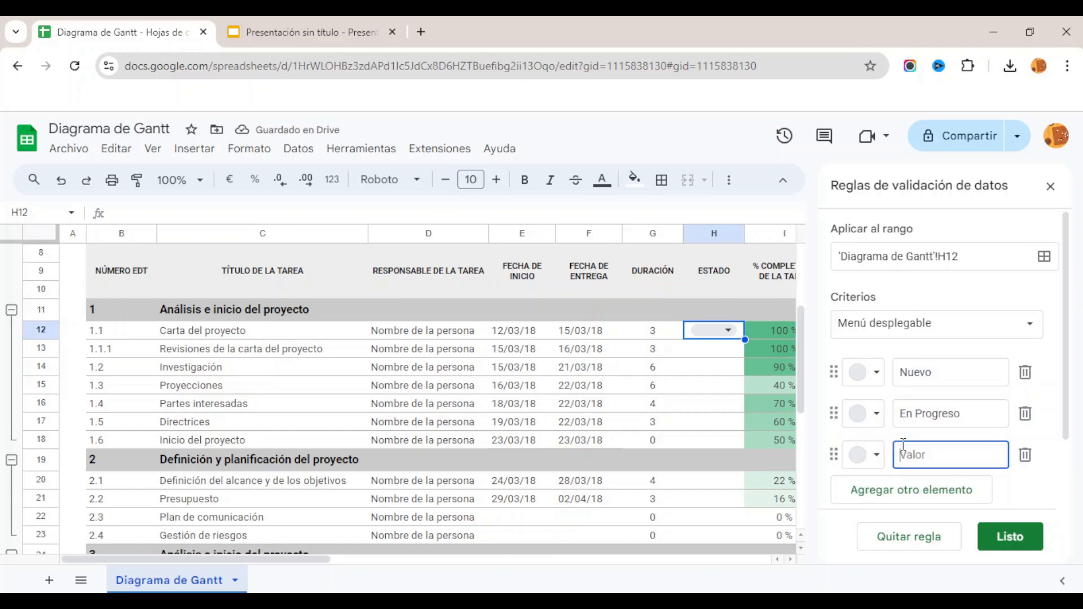
text(Completado)
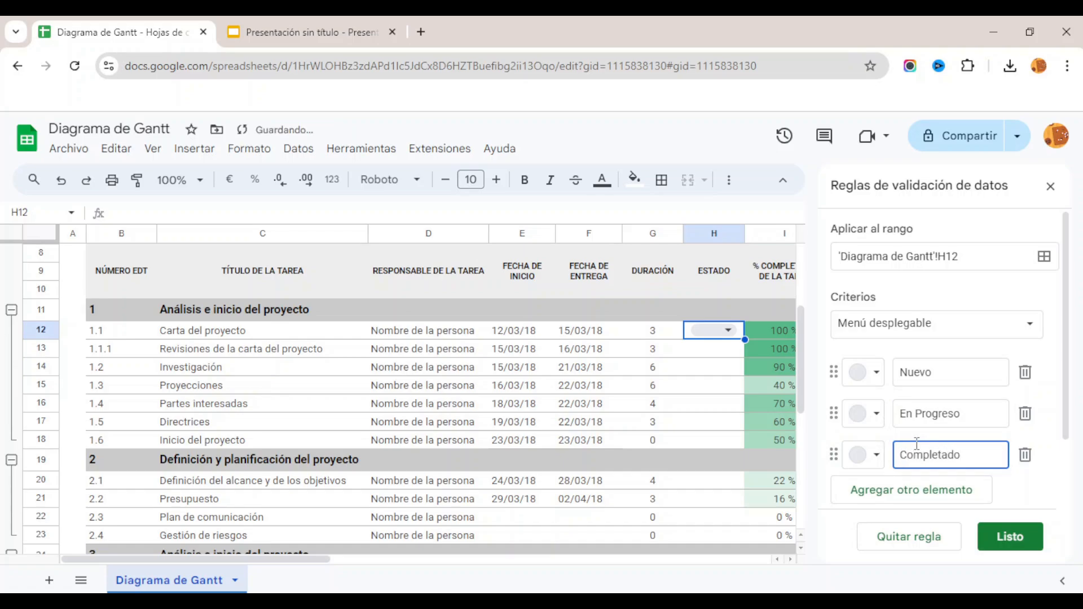
Step: Color the dropdown options light red for Nuevo, light yellow for En Progreso and light green for Completado, and save the rule
click(879, 372)
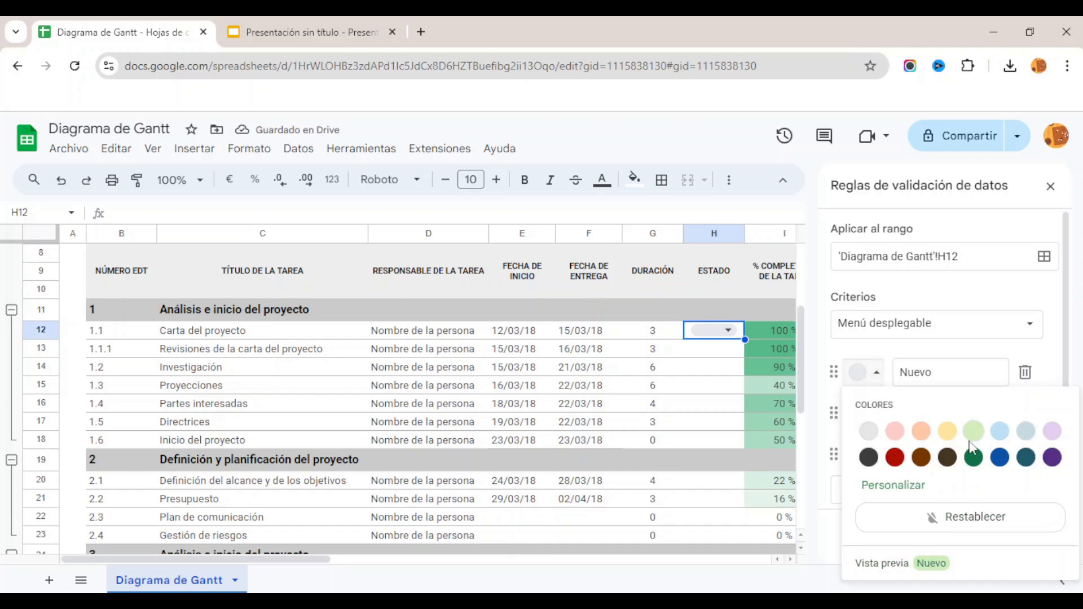
click(895, 431)
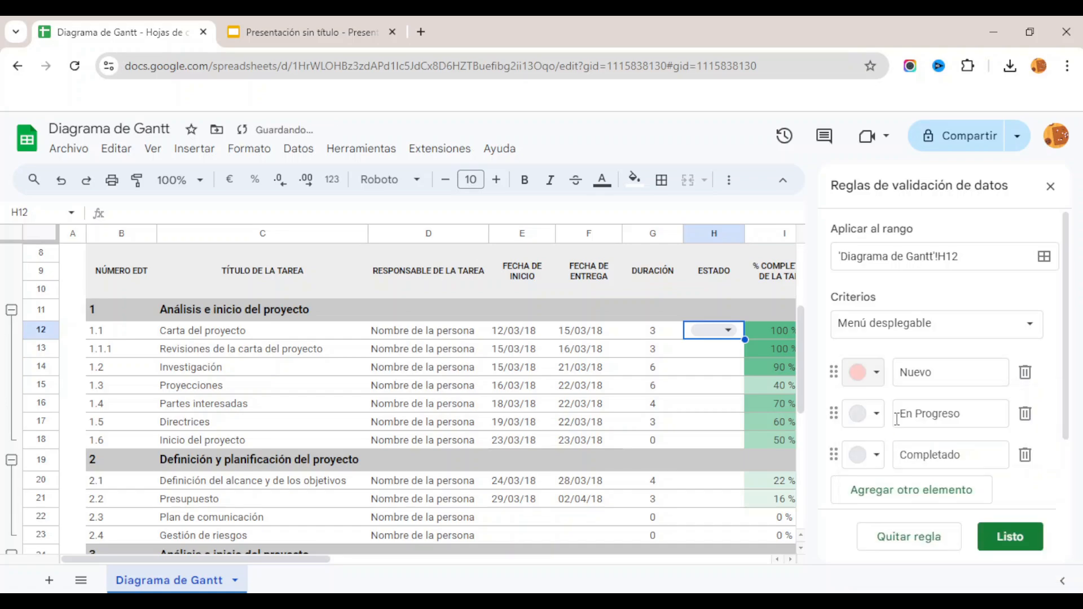
click(869, 417)
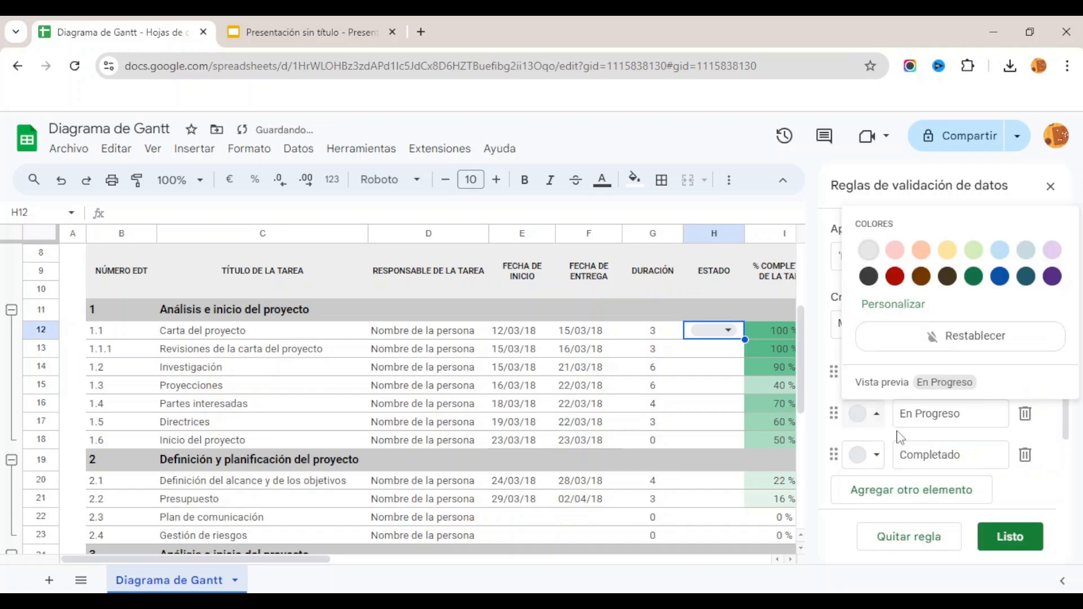
click(947, 250)
click(873, 455)
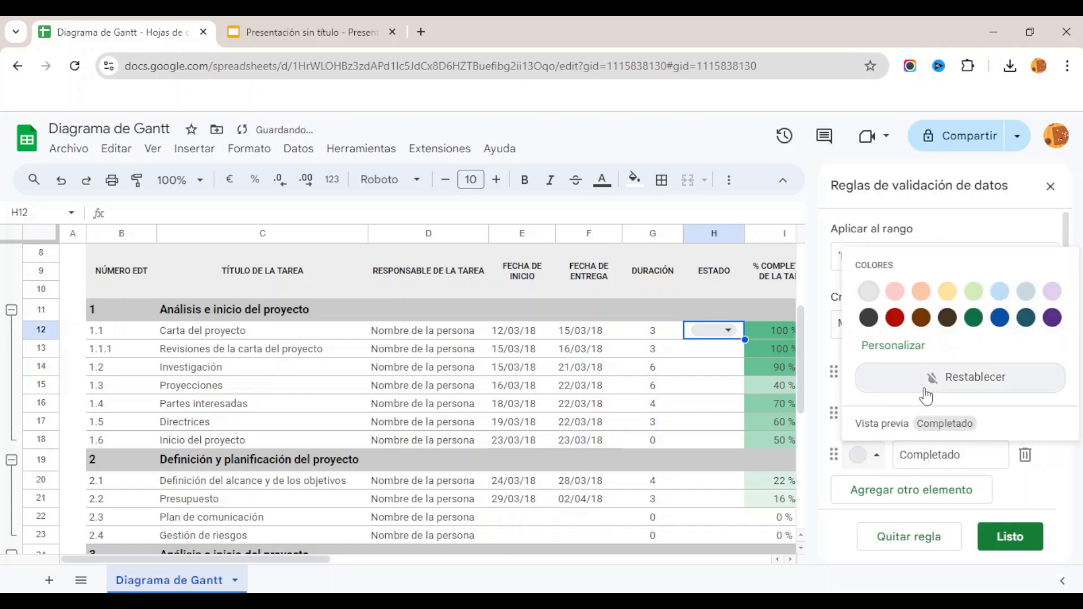
click(974, 292)
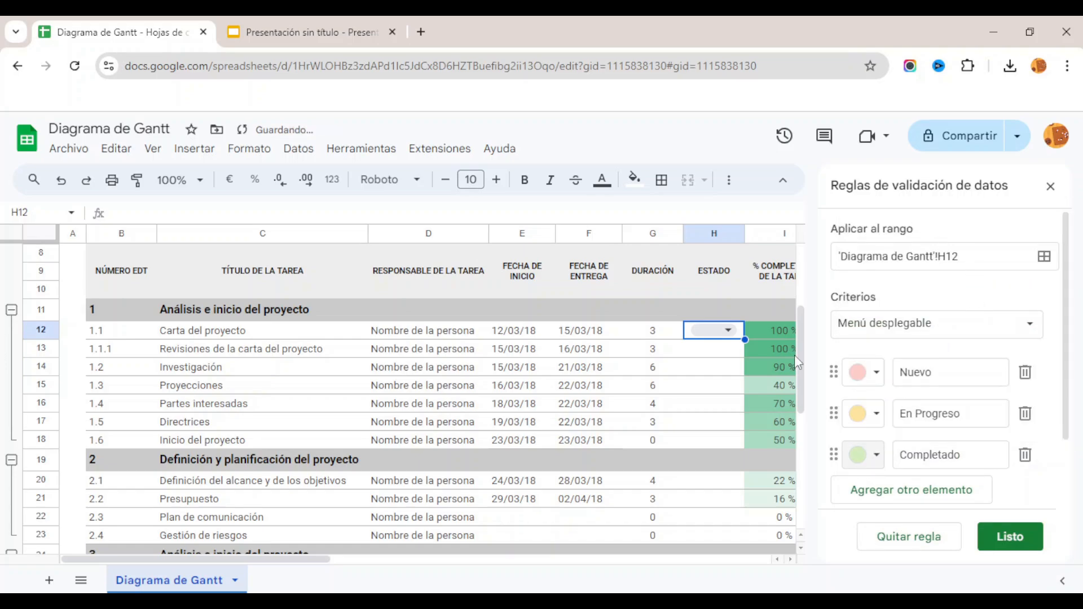
click(995, 535)
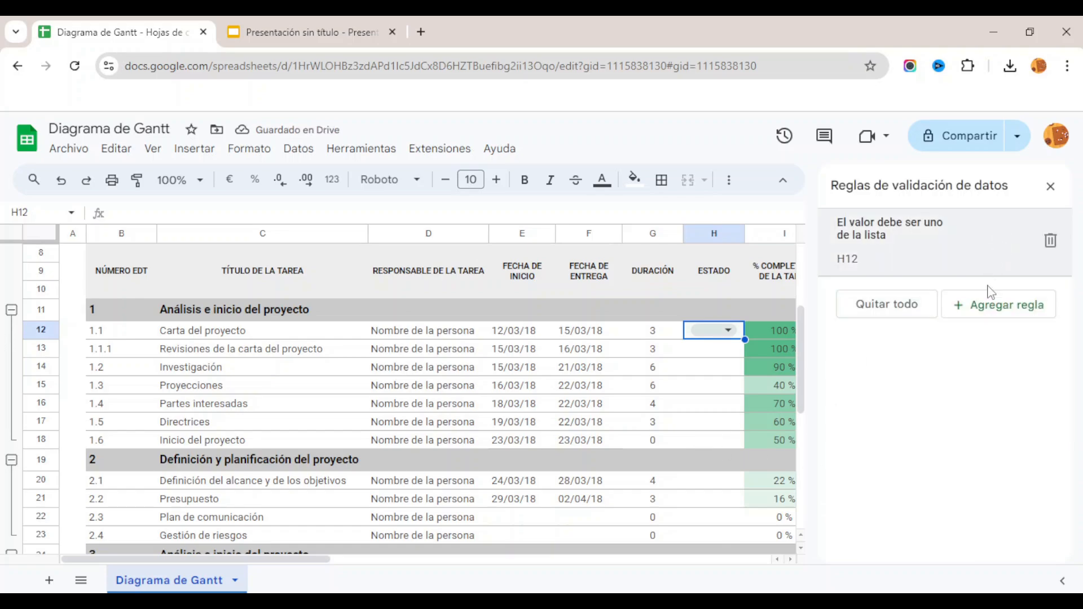
click(1050, 186)
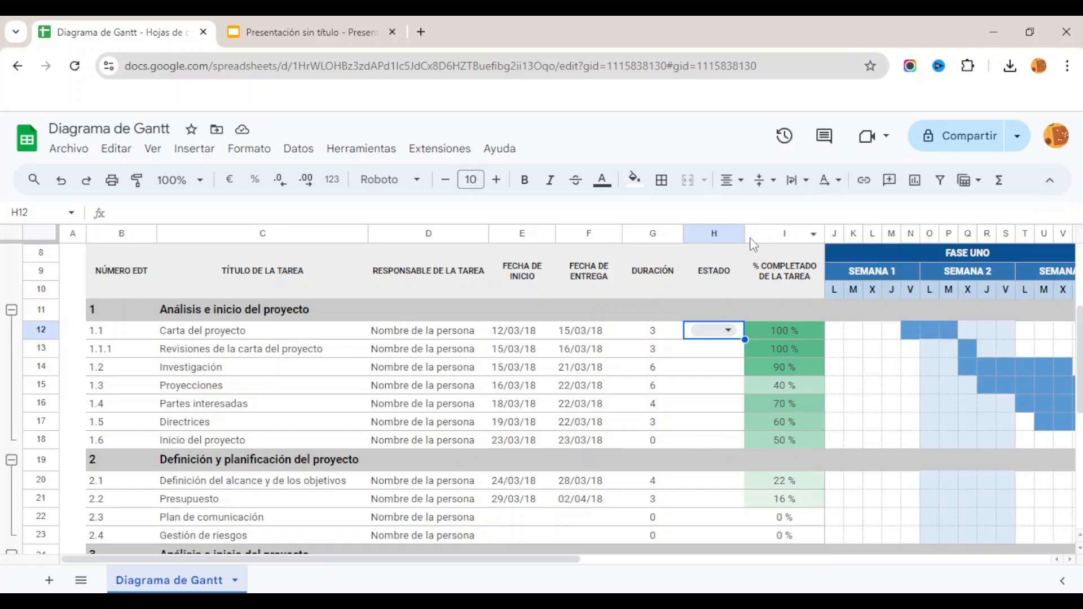
Step: Widen the ESTADO column and set the status of Carta del proyecto to Completado
drag(745, 233, 794, 233)
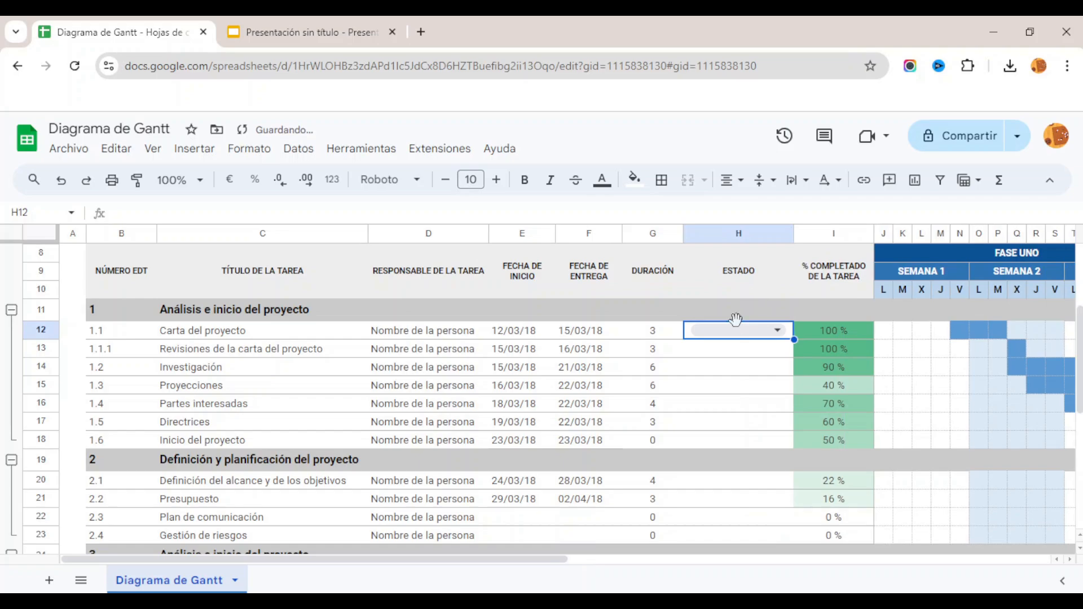
click(778, 332)
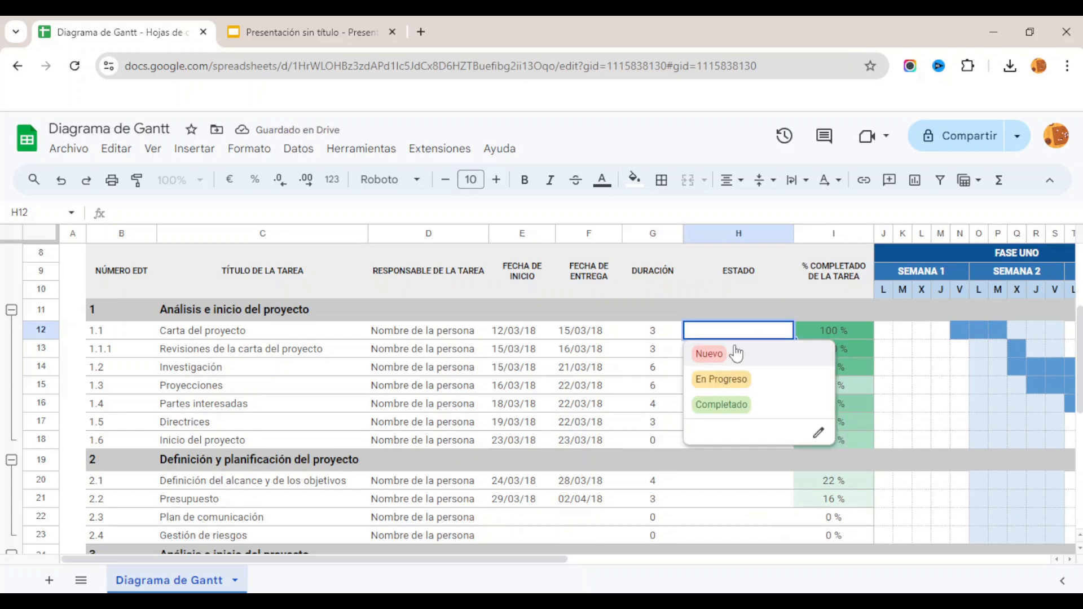
click(720, 405)
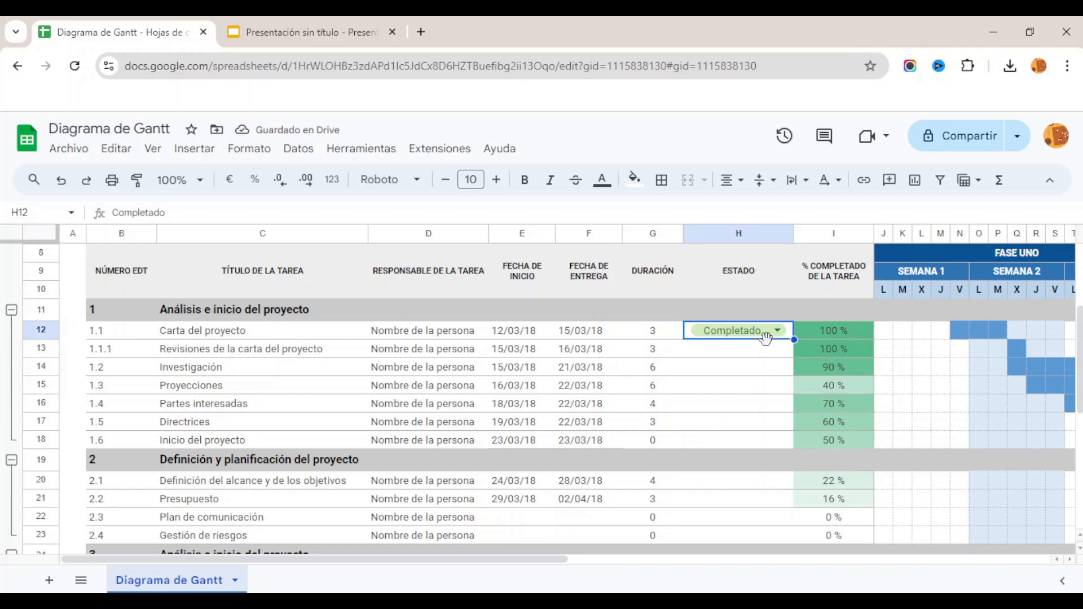
Step: Fill the Completado dropdown from H12 down to H18, the last task of section 1
key(Down)
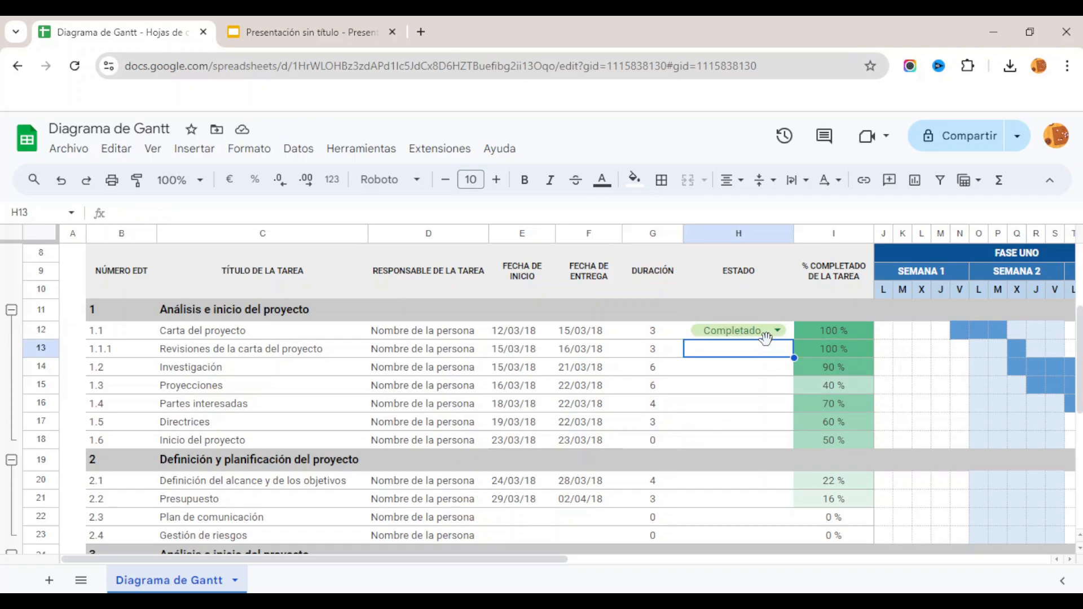
key(Up)
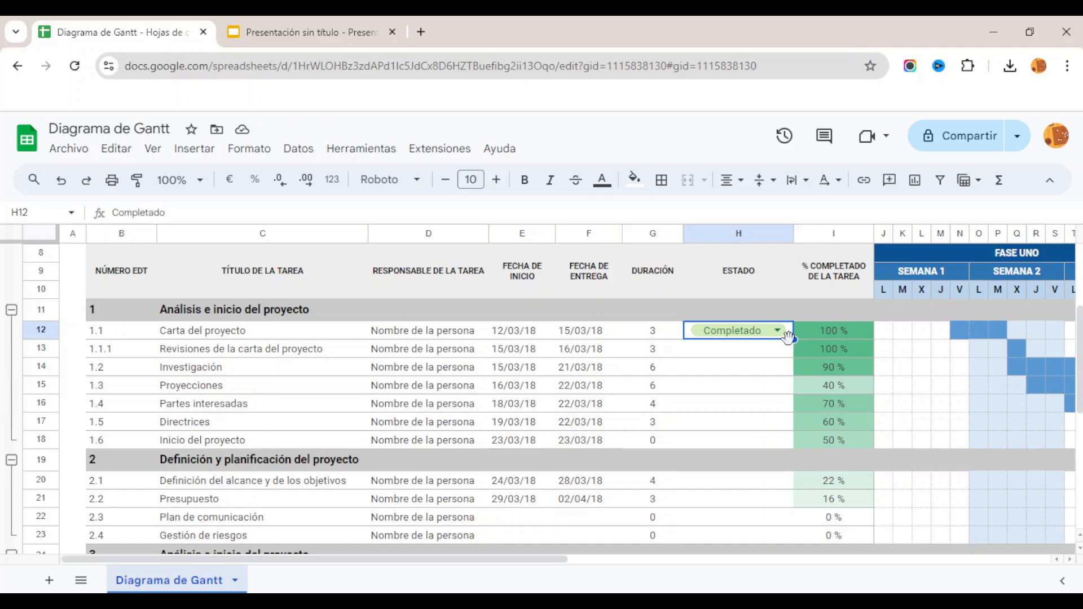
drag(795, 339, 784, 439)
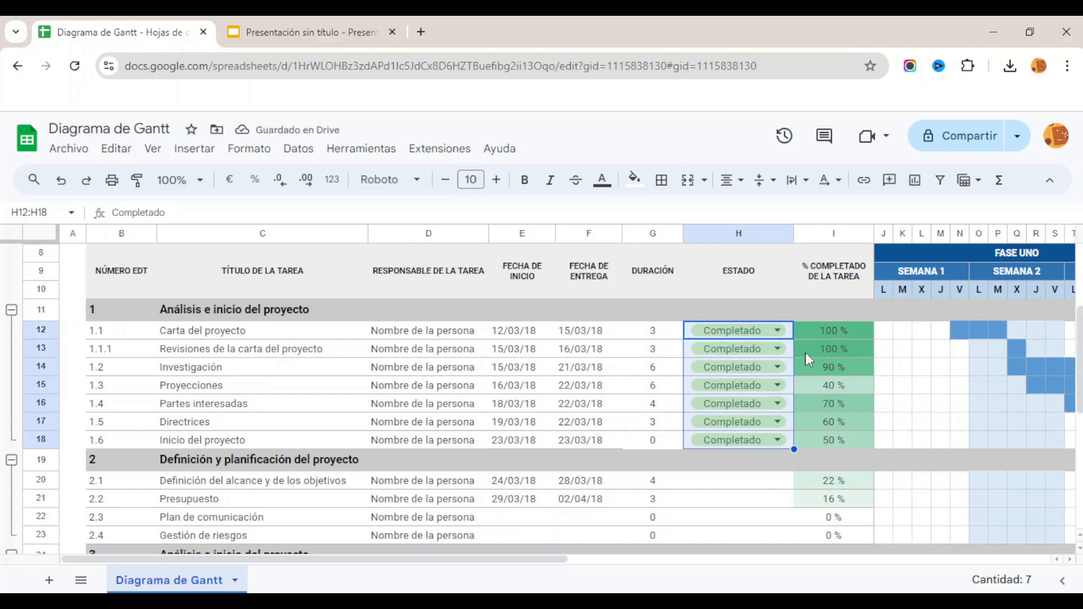
click(821, 354)
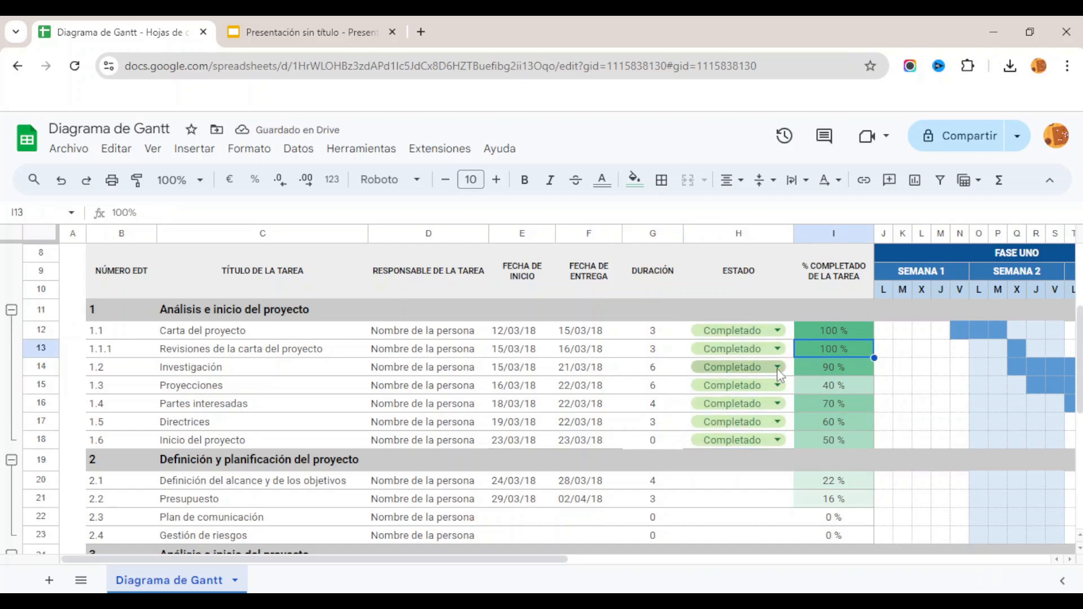
Step: Set the status of Investigación, Proyecciones and Partes interesadas to En Progreso
click(788, 368)
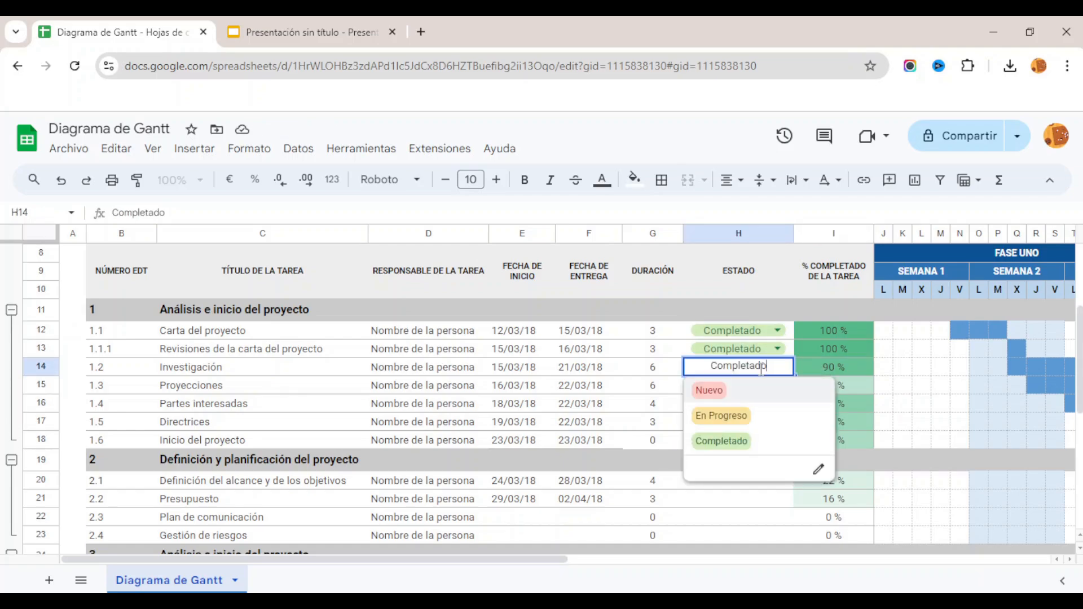
click(724, 413)
click(778, 386)
click(733, 435)
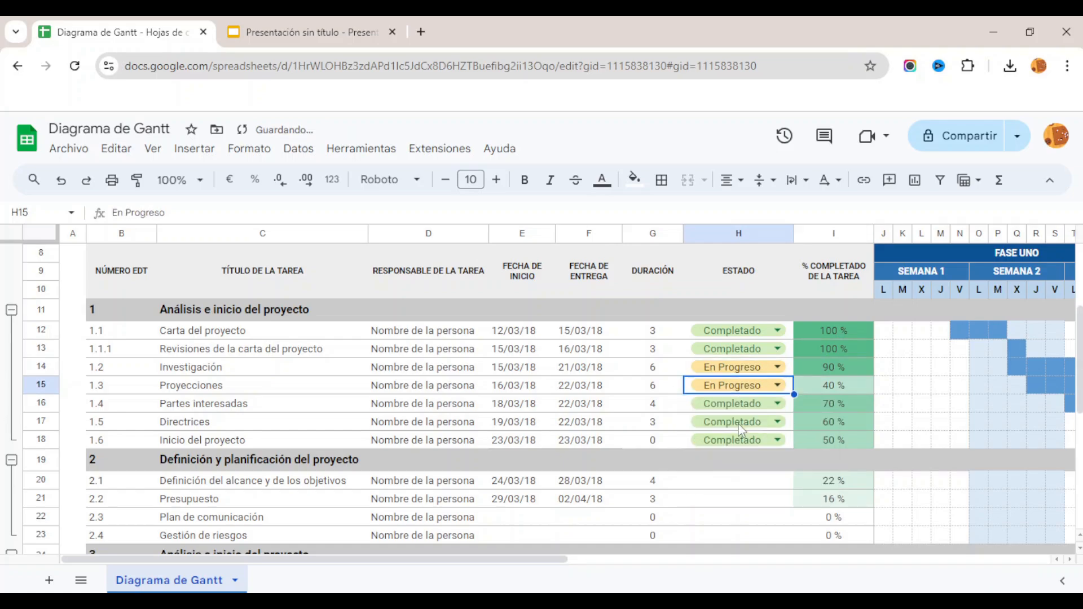
click(758, 406)
click(744, 453)
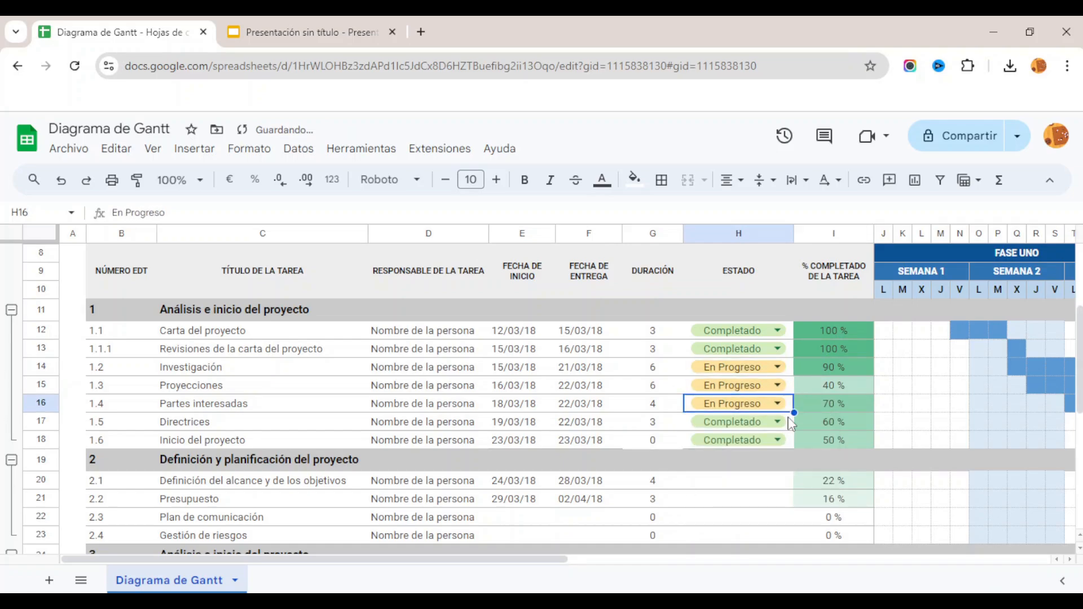
click(813, 401)
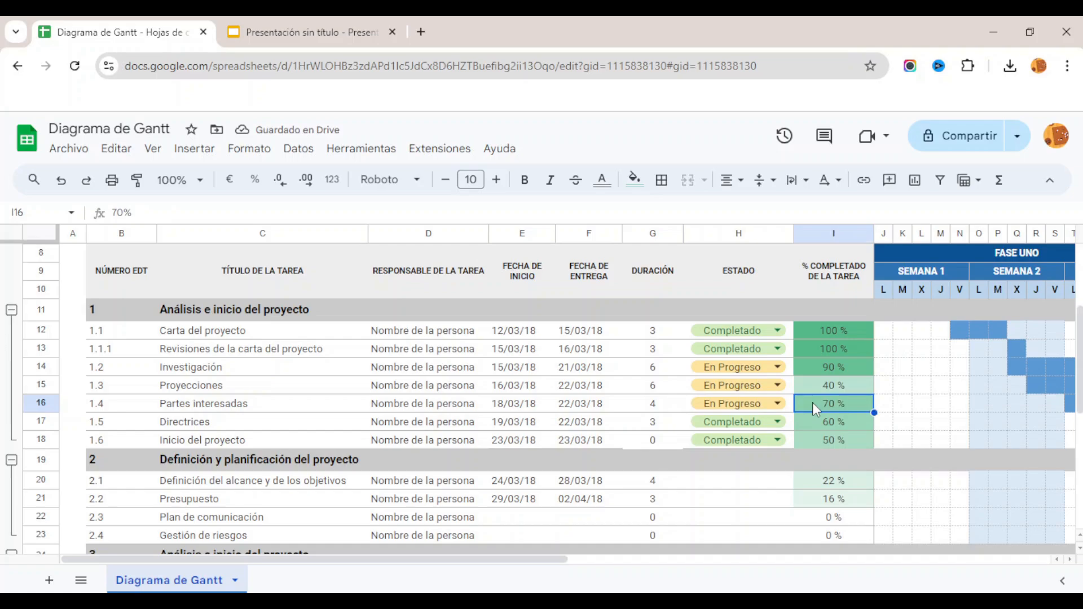
Step: Copy the En Progreso dropdown from Partes interesadas to Directrices and Inicio del proyecto
key(Left)
key(ctrl+c)
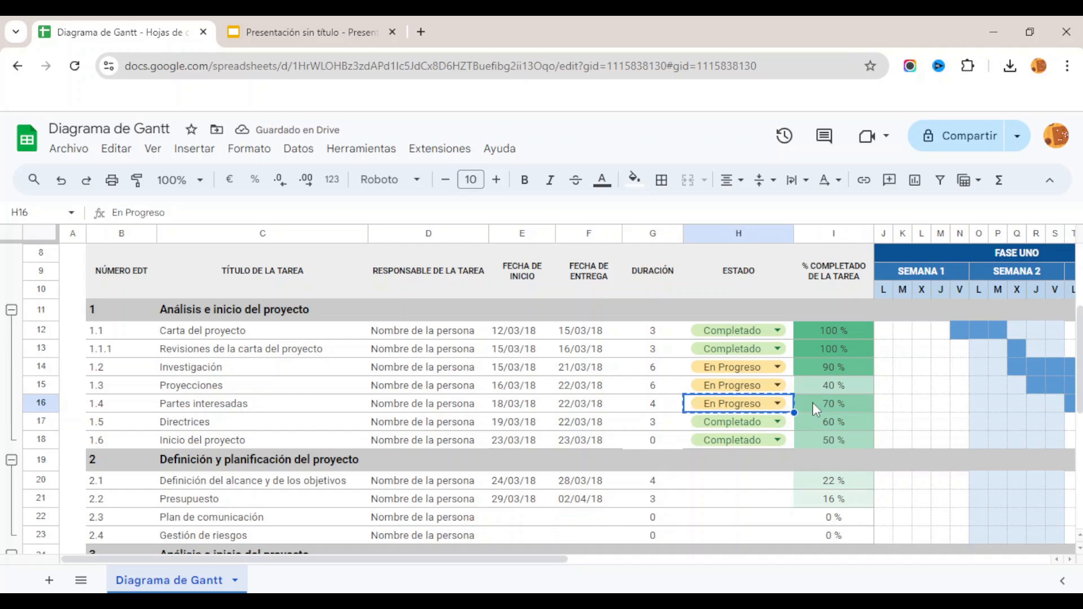
key(Down)
key(ctrl+v)
key(Down)
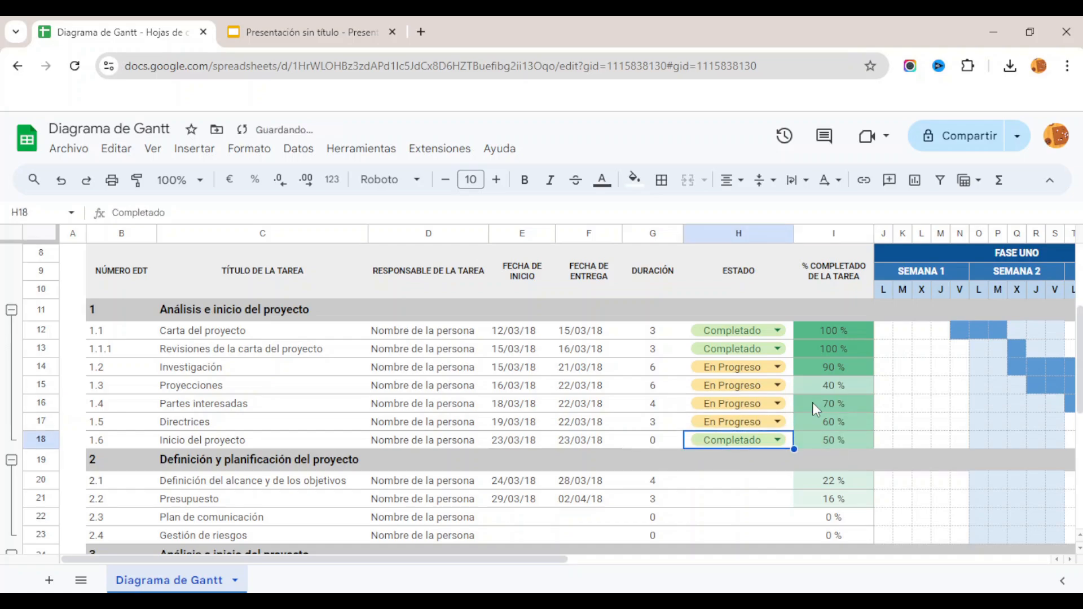
key(ctrl+v)
key(Down)
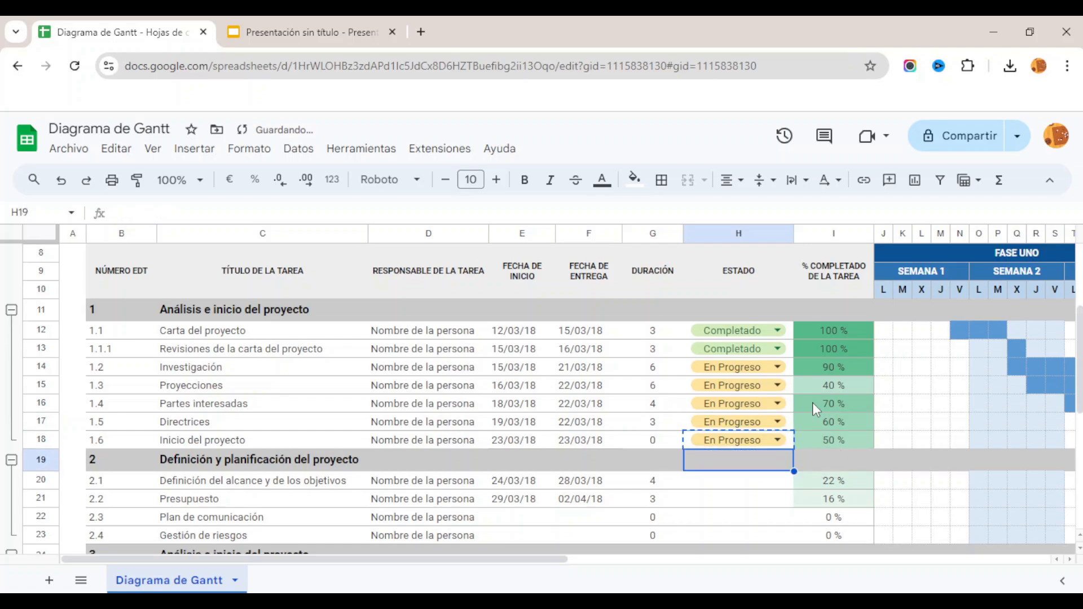
Step: Paste the En Progreso dropdown into the ESTADO cells of tasks 2.1 to 2.4, skipping the section 2 heading row
key(Down)
key(ctrl+v)
key(Down)
key(ctrl+v)
key(Down)
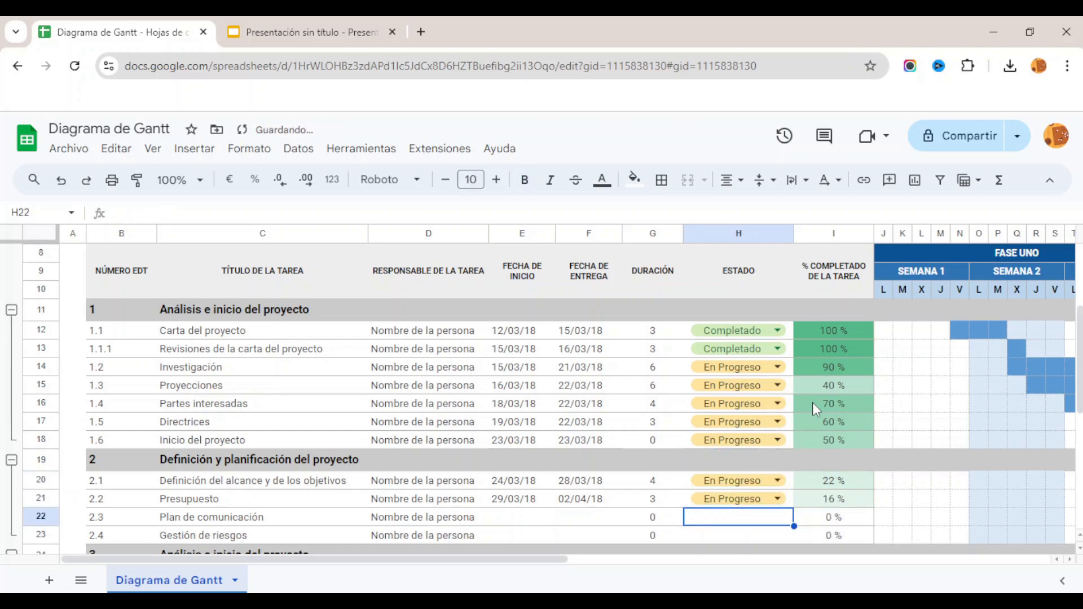
key(ctrl+v)
key(Down)
key(ctrl+v)
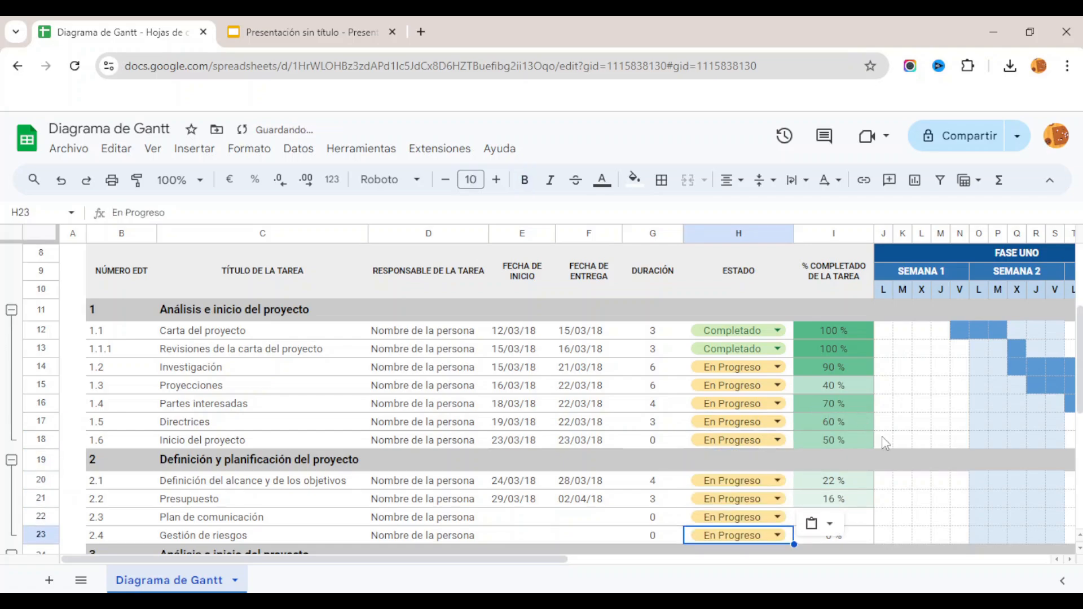
click(905, 500)
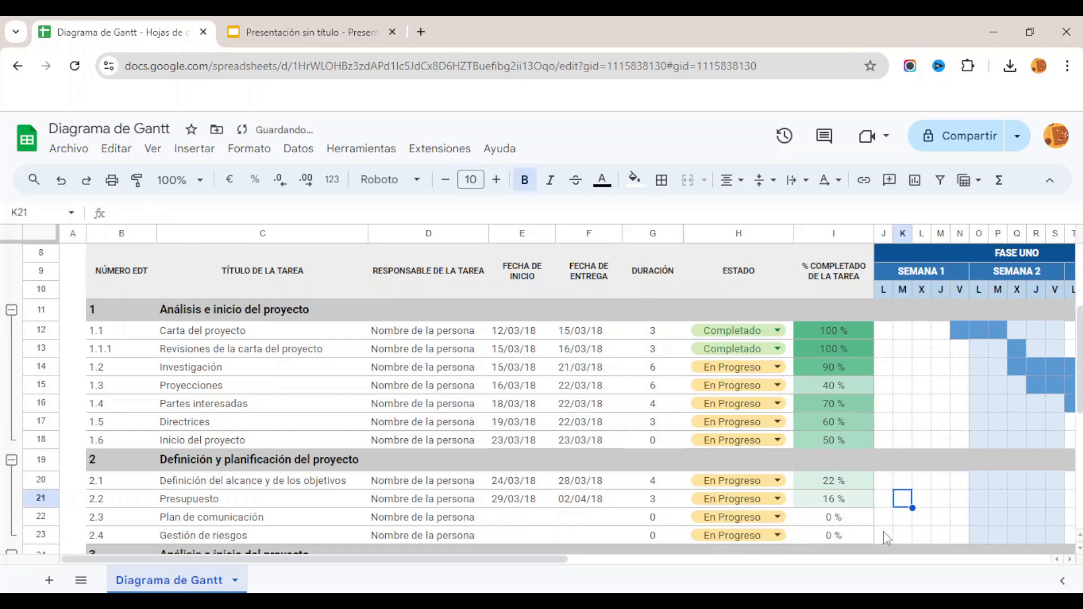
Step: Set the status of Plan de comunicación to Nuevo
click(777, 518)
click(717, 498)
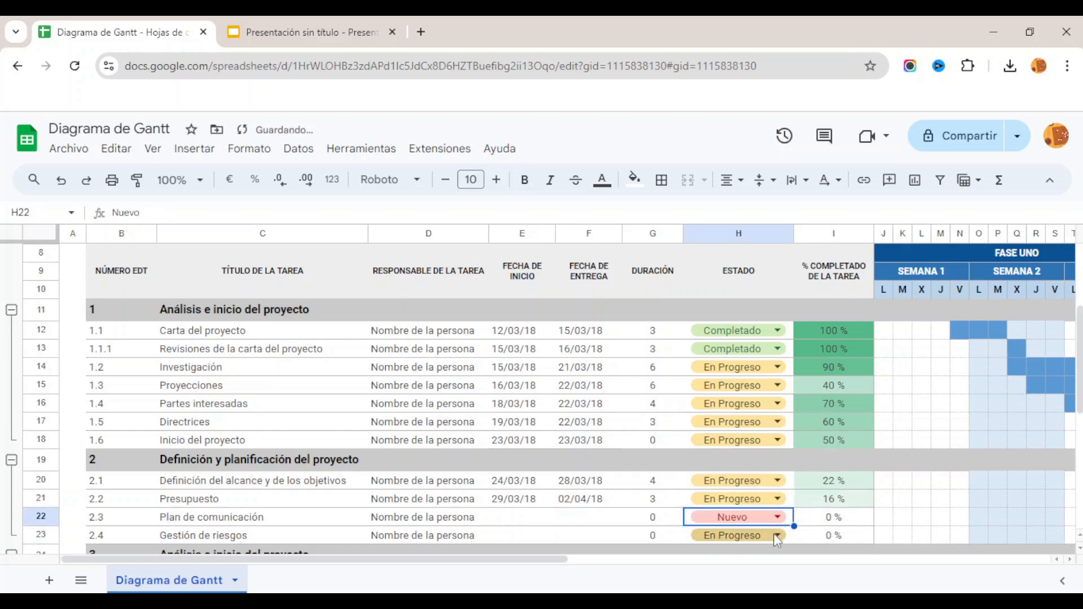
Step: Set the status of Gestión de riesgos to Nuevo
click(776, 536)
click(712, 515)
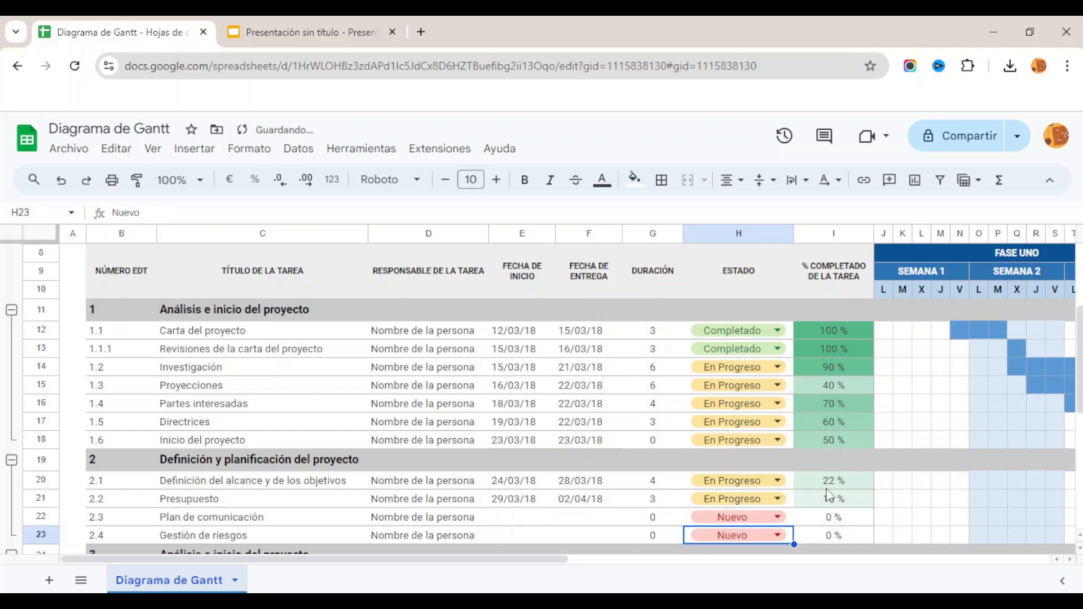
click(830, 486)
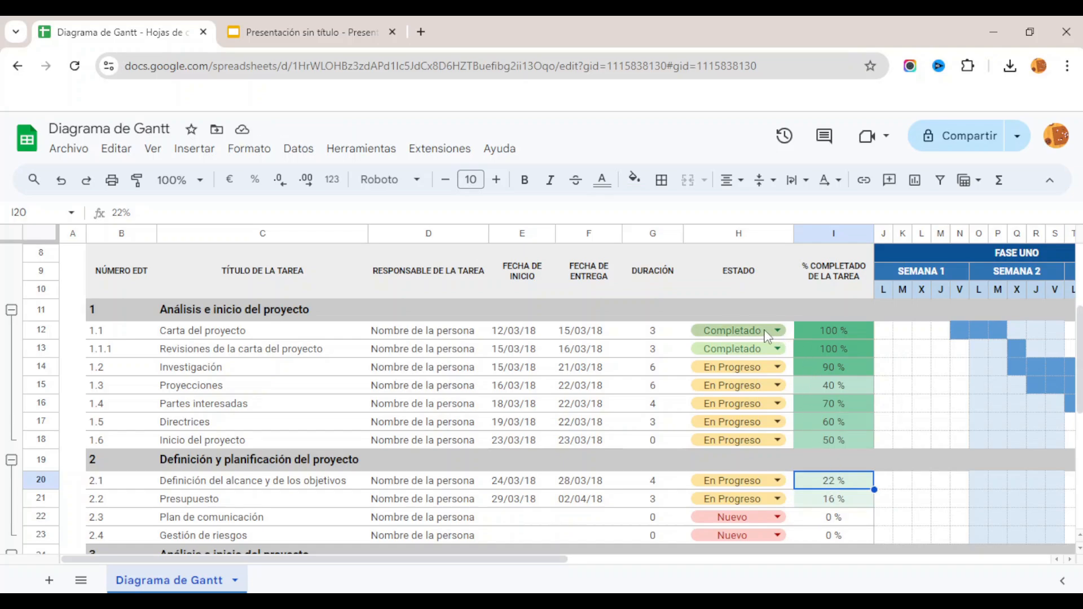
Step: Add a light grey Pendiente option to the ESTADO dropdown of Carta del proyecto and apply the change to all matching dropdowns
click(792, 327)
click(792, 329)
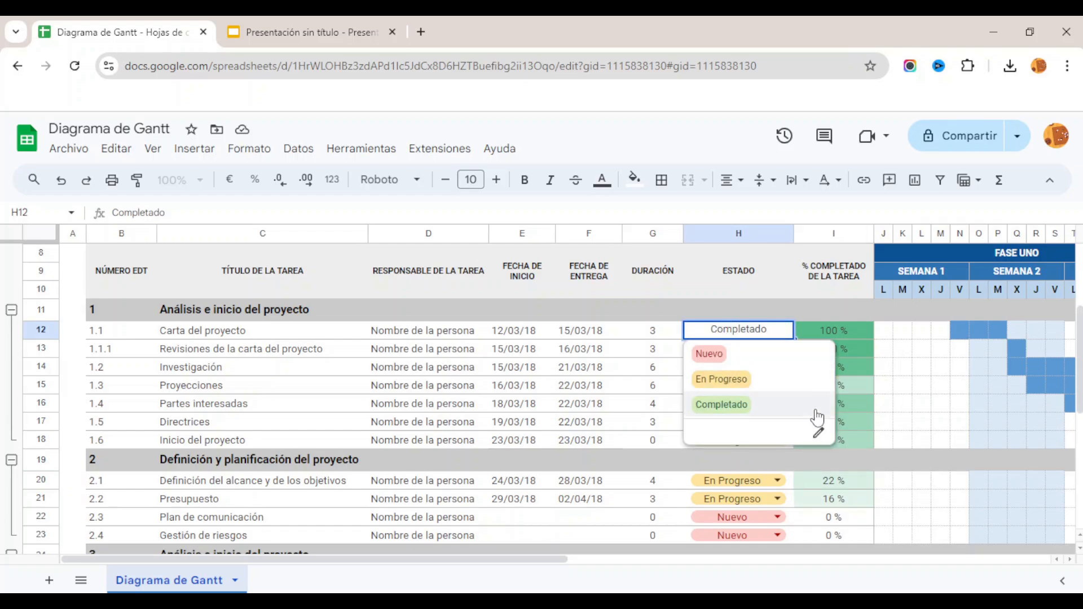
click(821, 433)
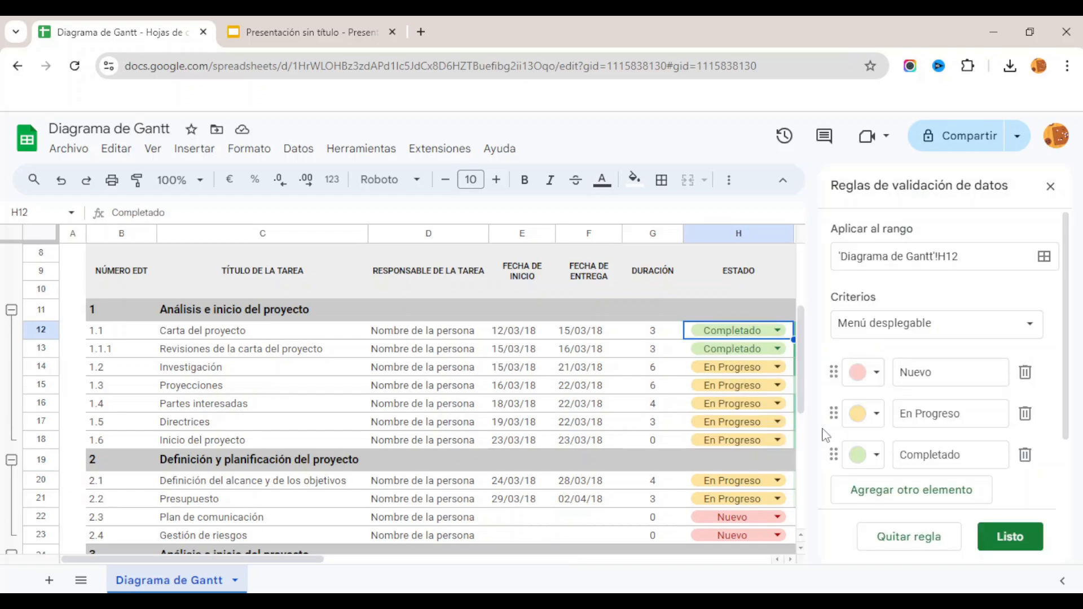
click(887, 490)
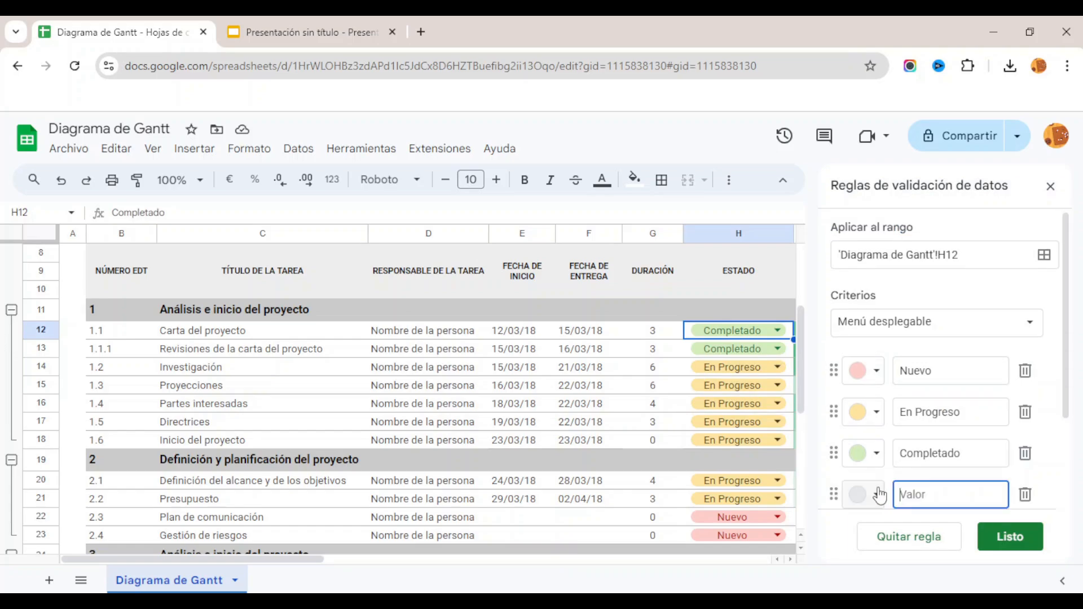
text(Pendiente)
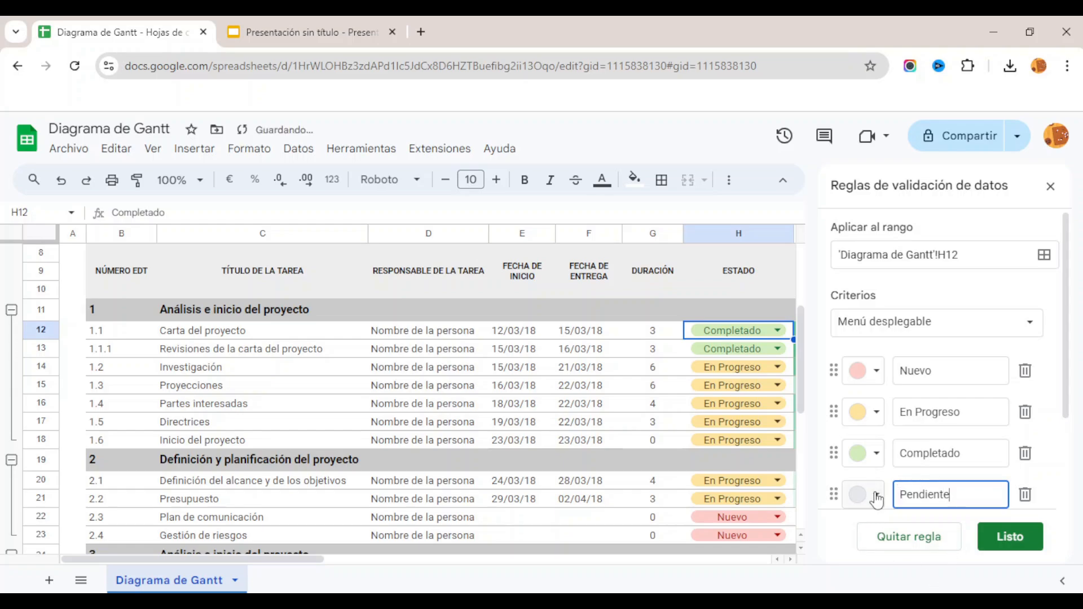
click(876, 495)
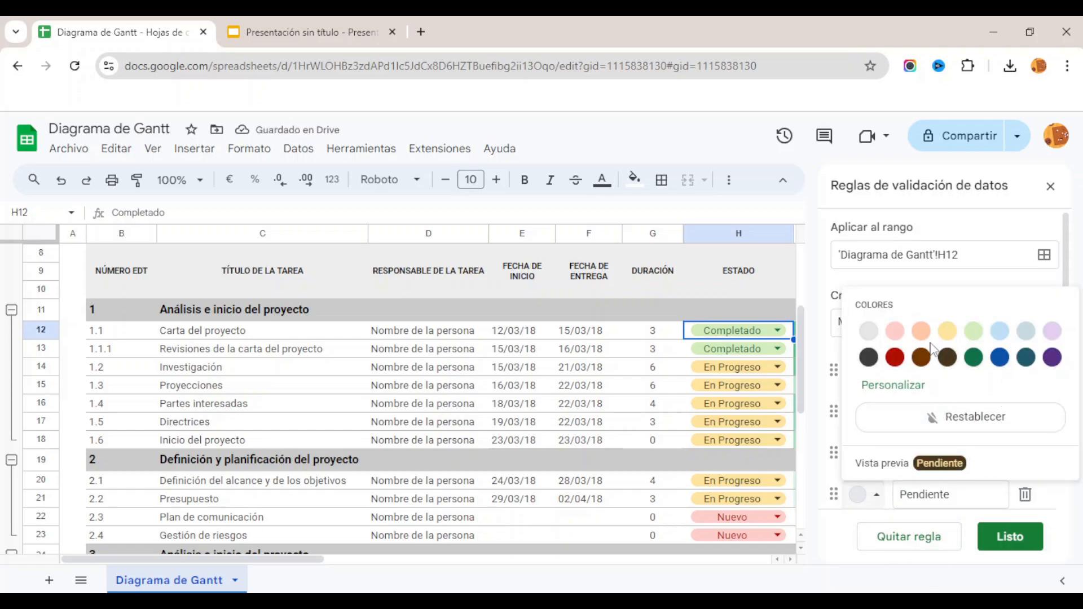
click(869, 333)
click(1010, 537)
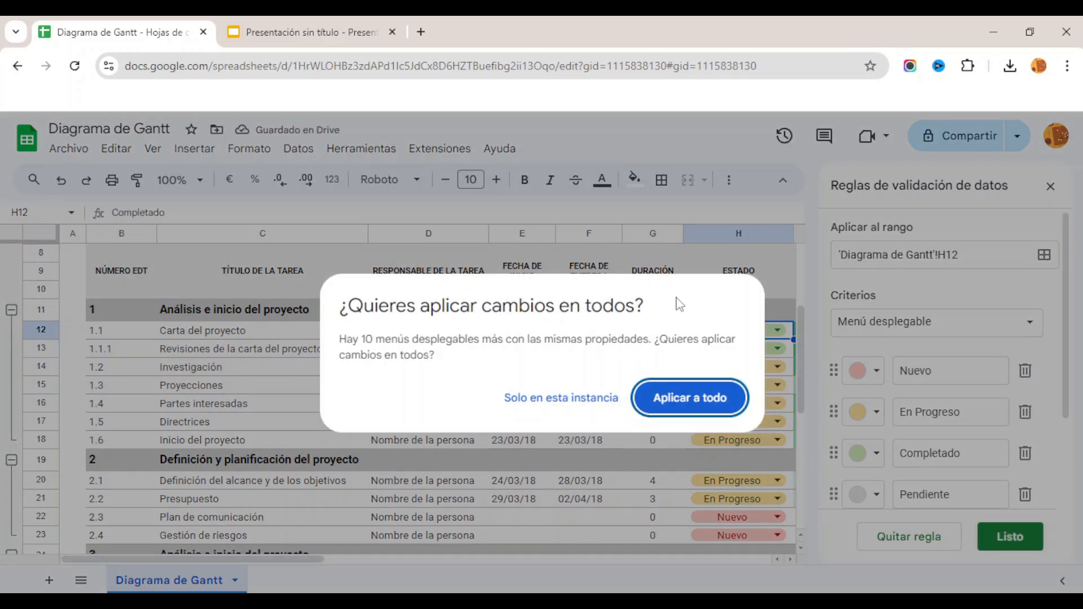
click(658, 399)
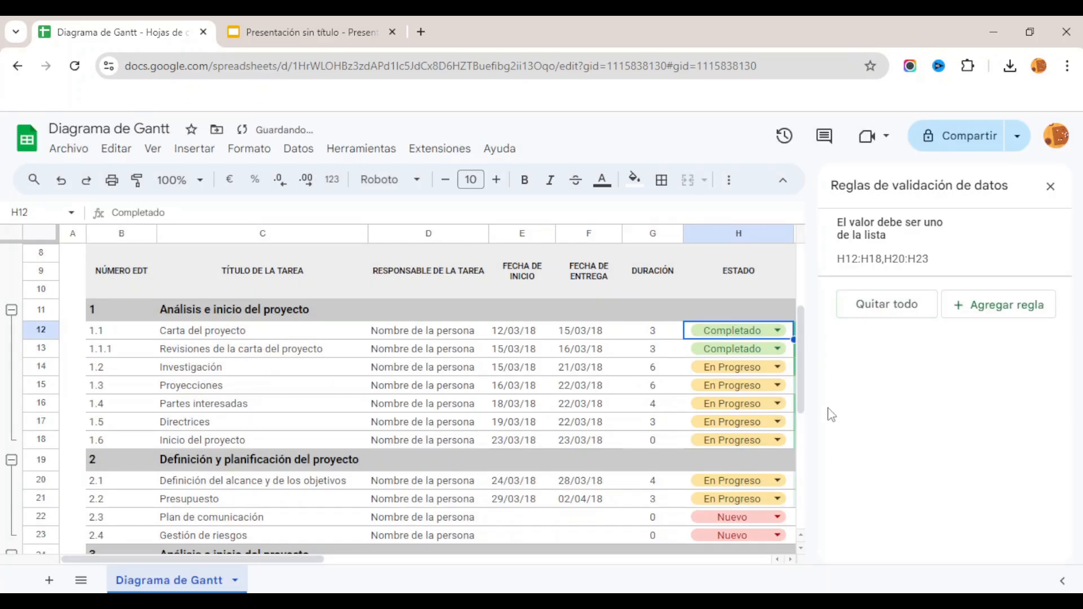
click(1051, 186)
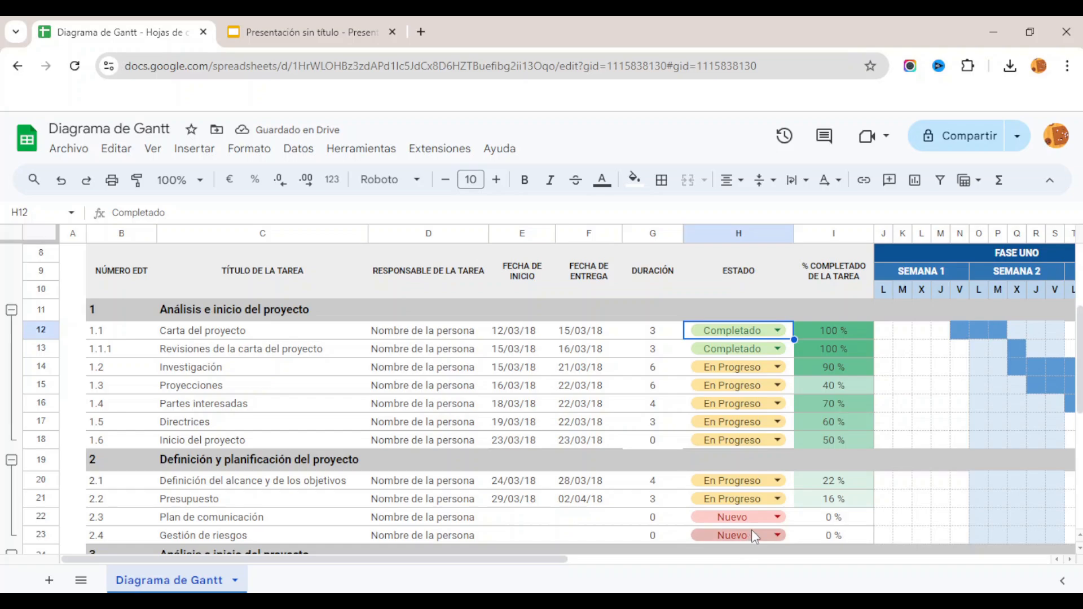
Step: Set the status of Presupuesto to Pendiente
click(780, 502)
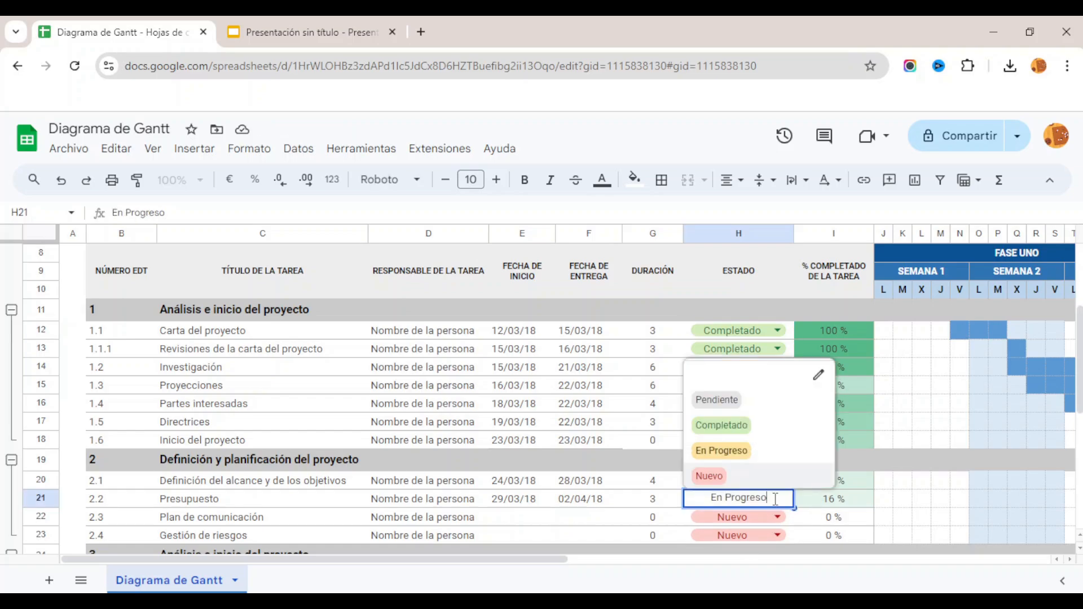
click(743, 402)
click(620, 426)
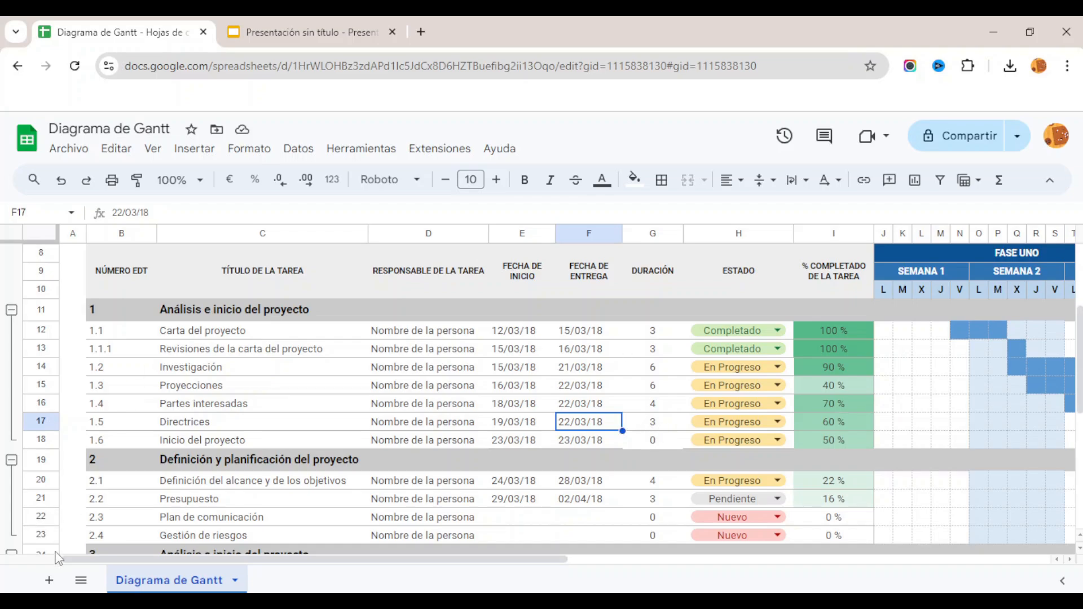
Step: Add a new sheet and list the first names of four team members in cells A3 to A6
click(51, 583)
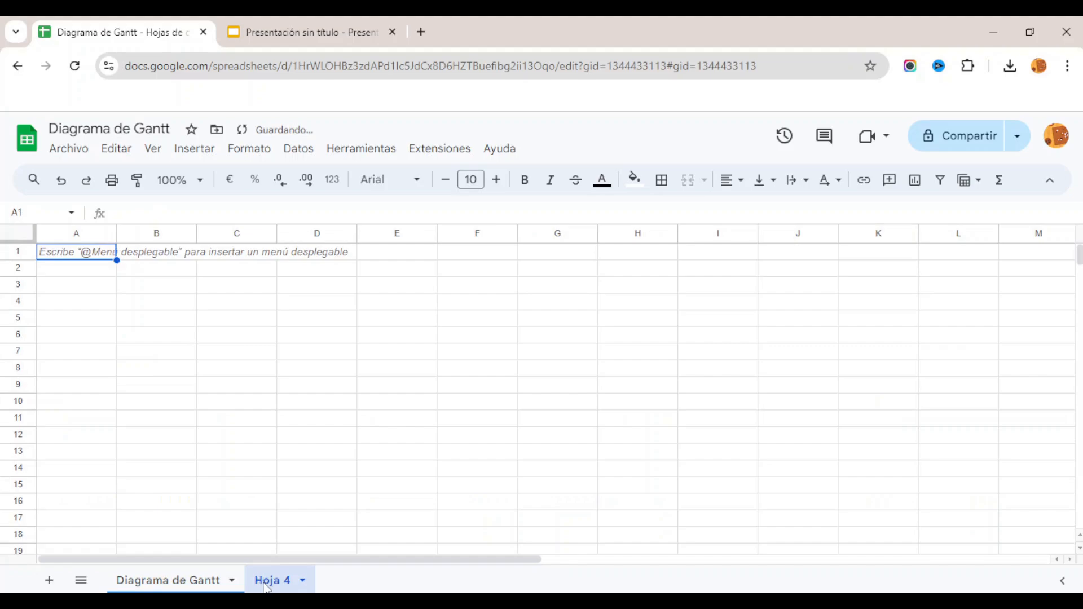
click(159, 307)
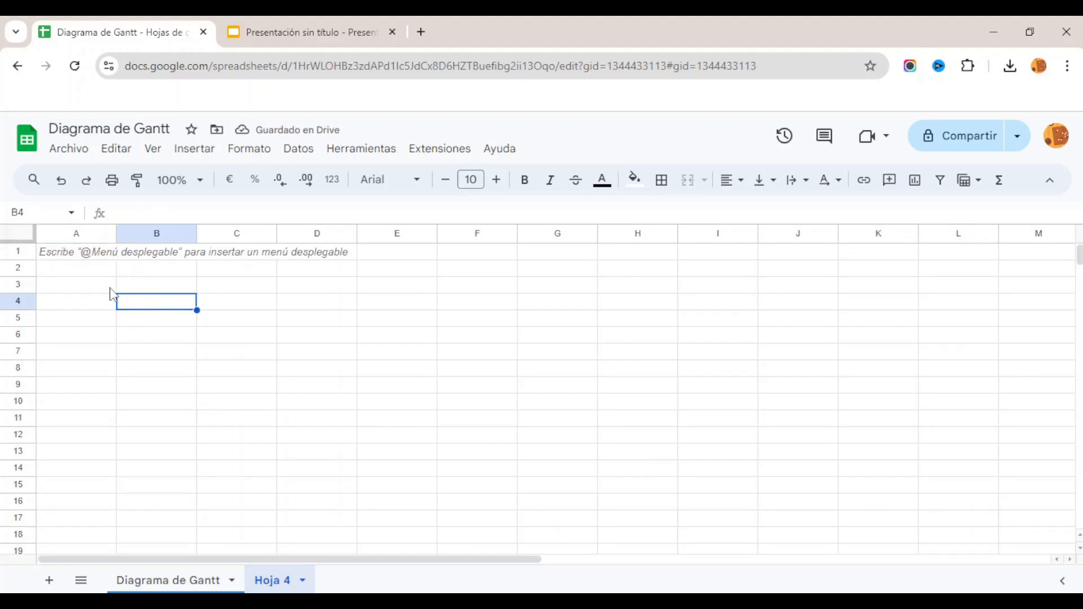
click(89, 287)
text(Juan)
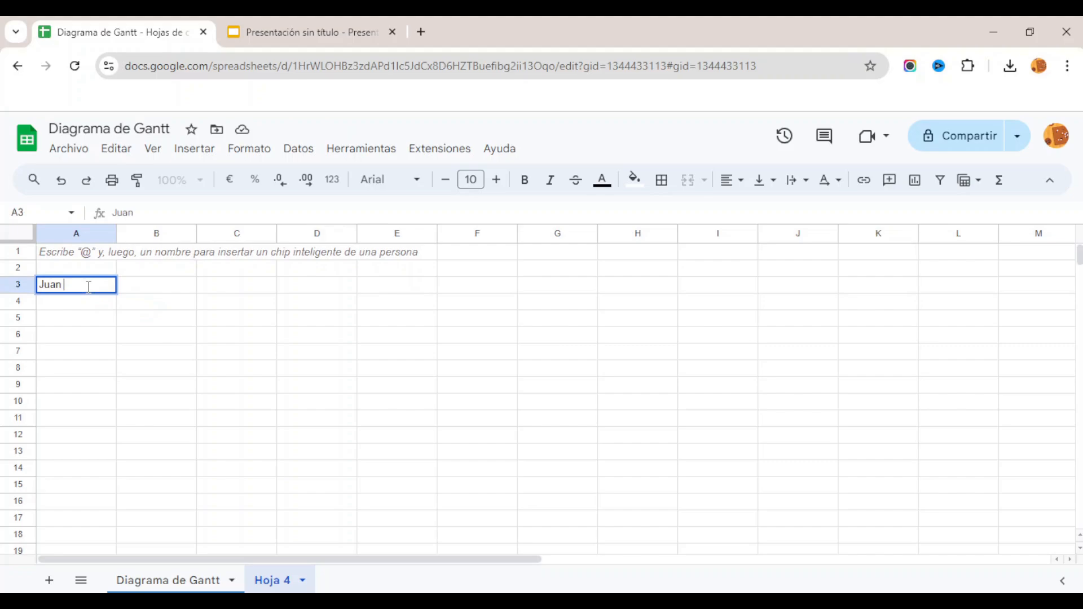
key(Return)
text(Pedro)
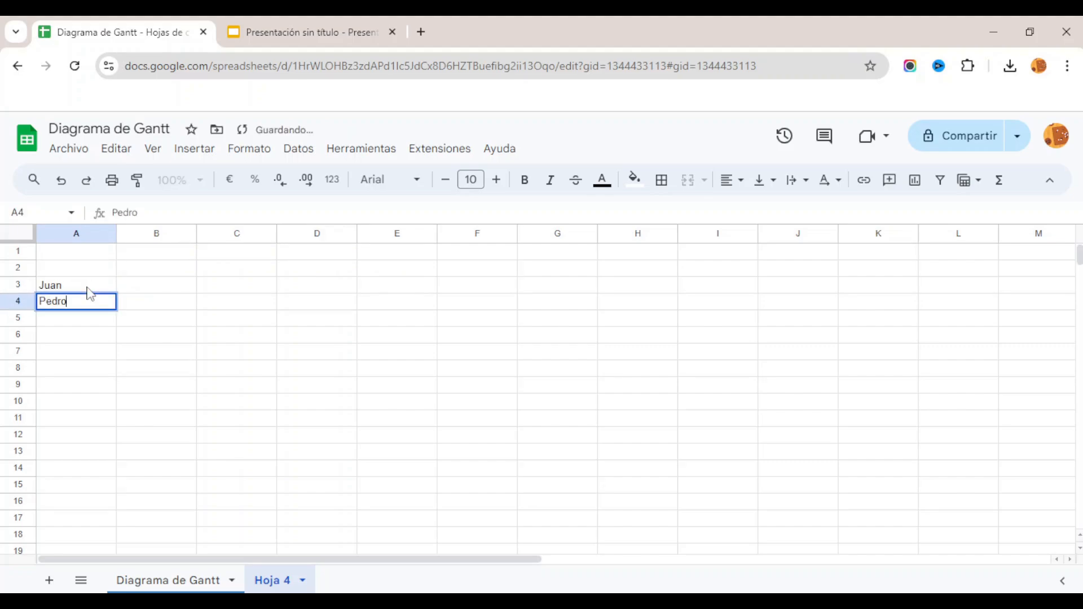
key(Return)
text(Lucas)
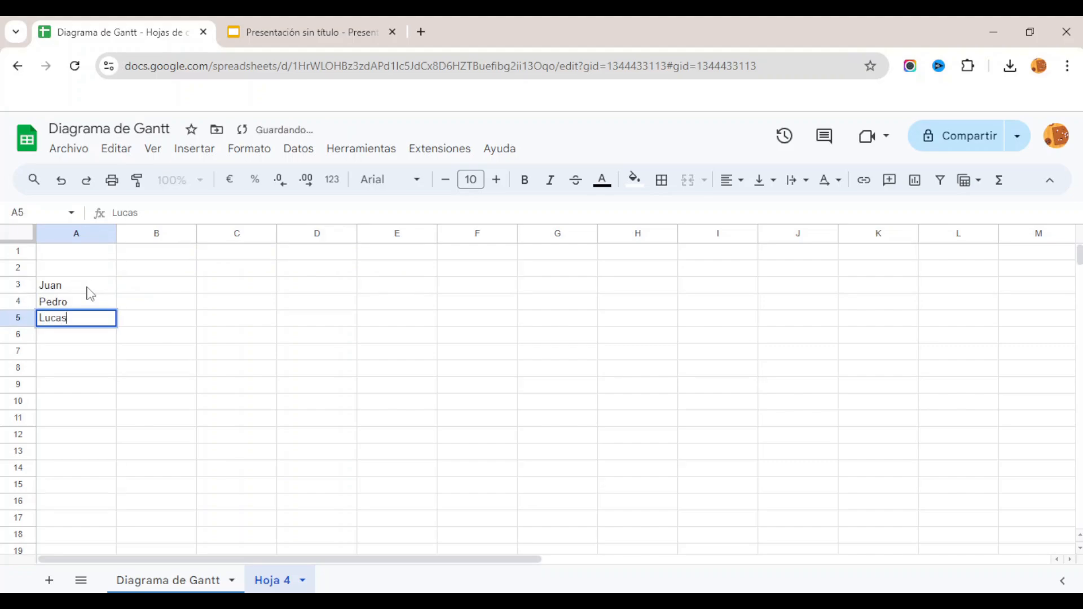
key(Return)
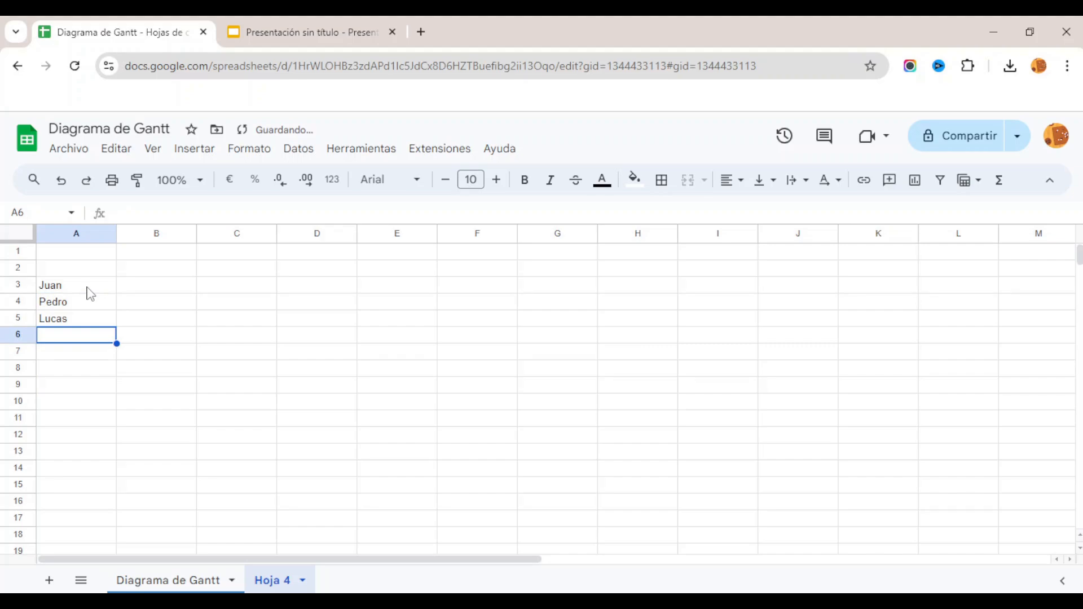
text(Roberto)
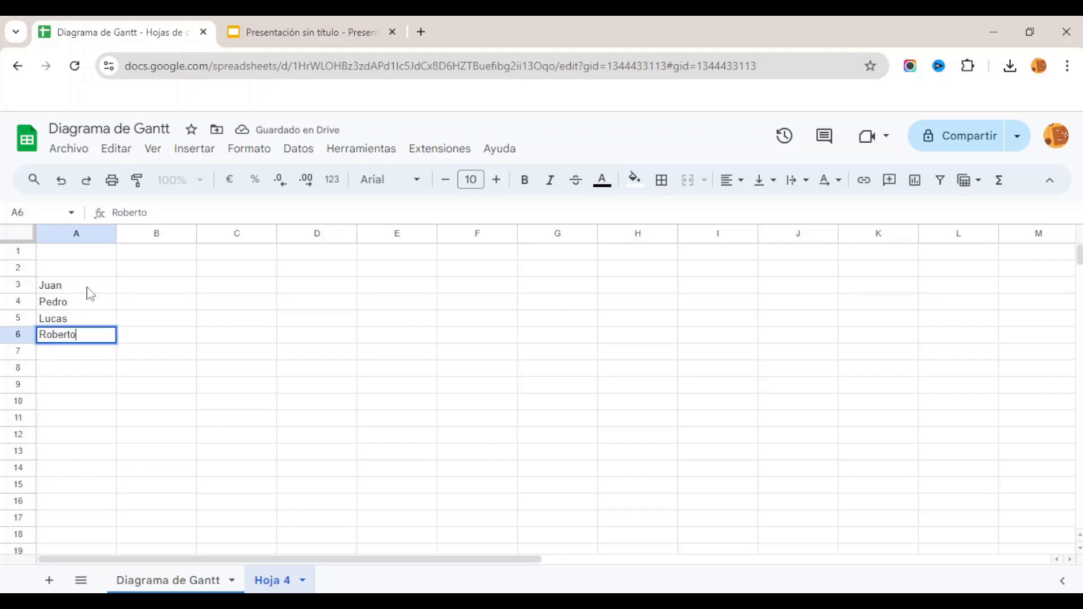
key(Return)
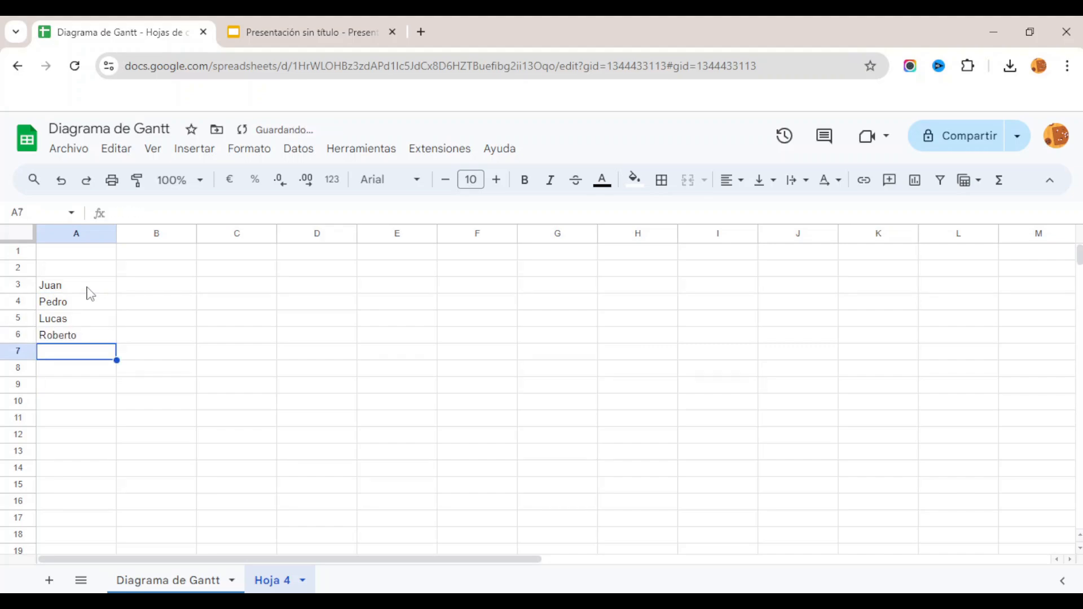
Step: Insert a dropdown in the RESPONSABLE DE LA TAREA cell of Carta del proyecto, using the criterion Menú desplegable (de un rango)
click(168, 580)
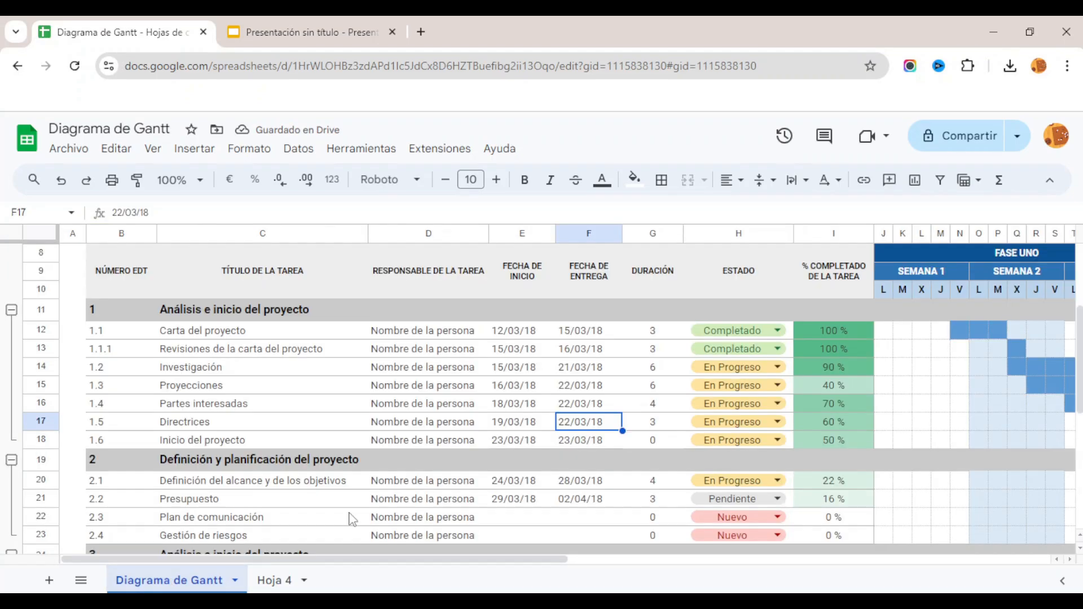
click(414, 338)
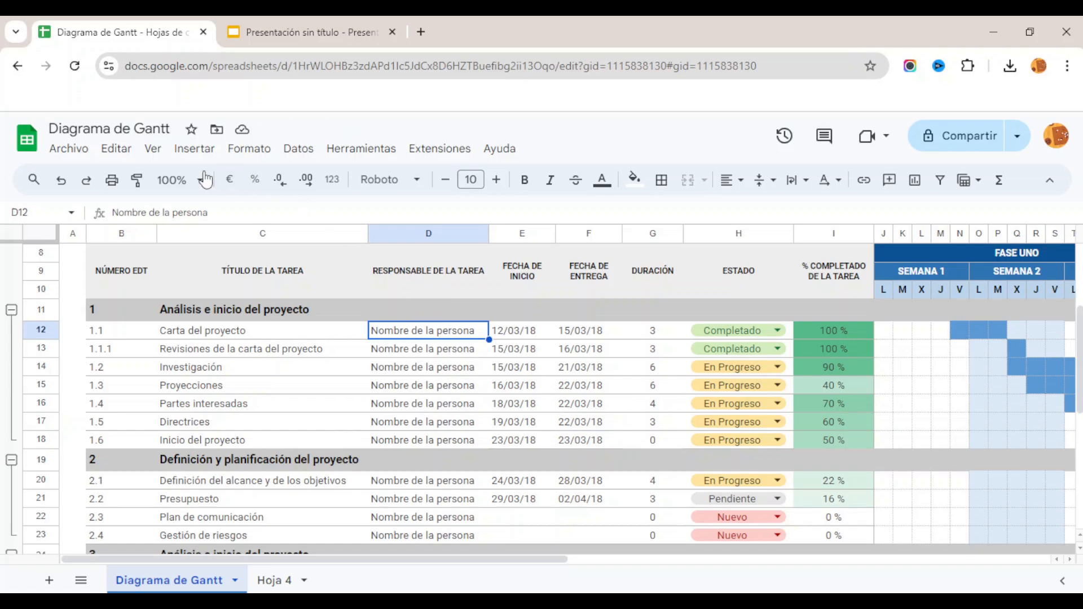
click(194, 150)
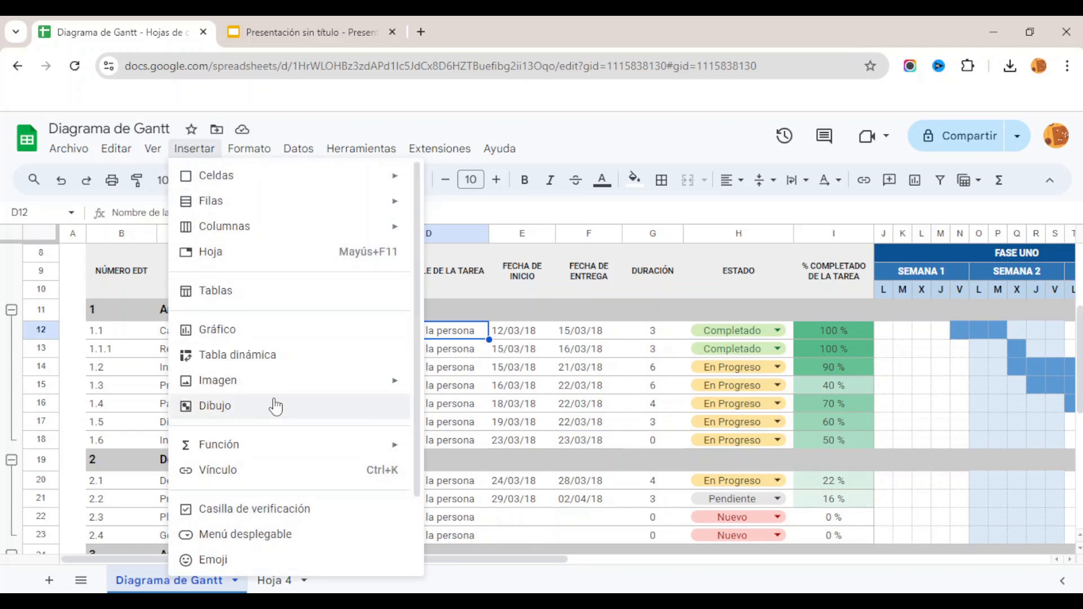
click(261, 536)
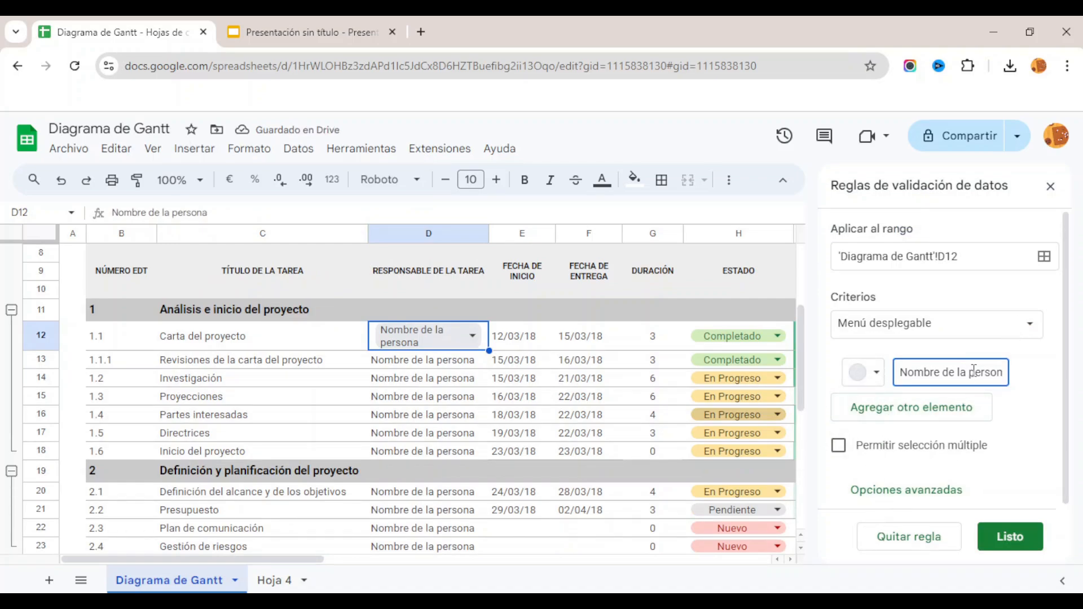
click(947, 330)
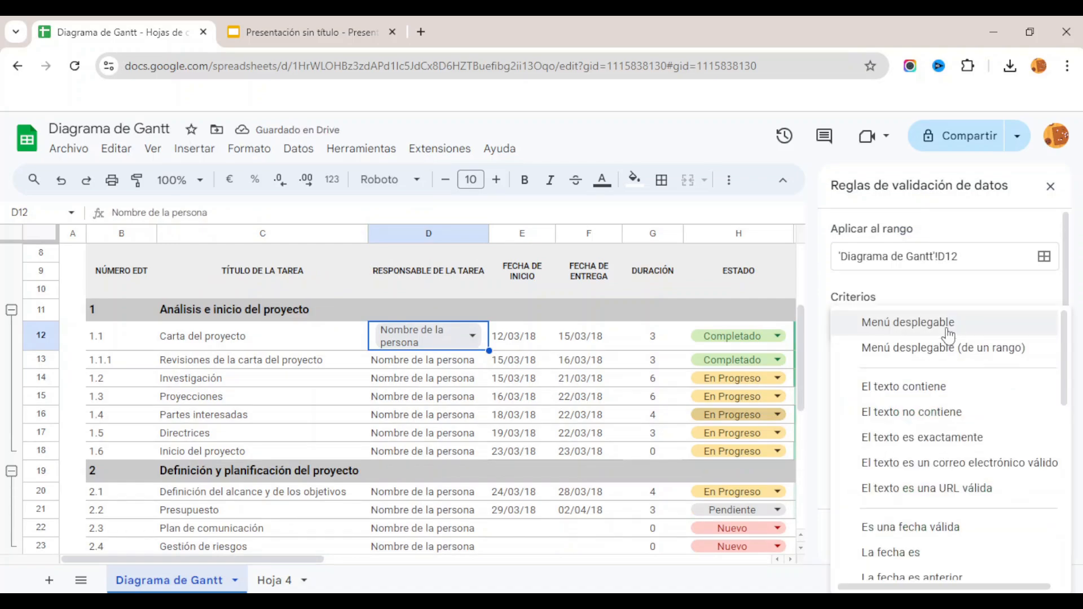
click(899, 349)
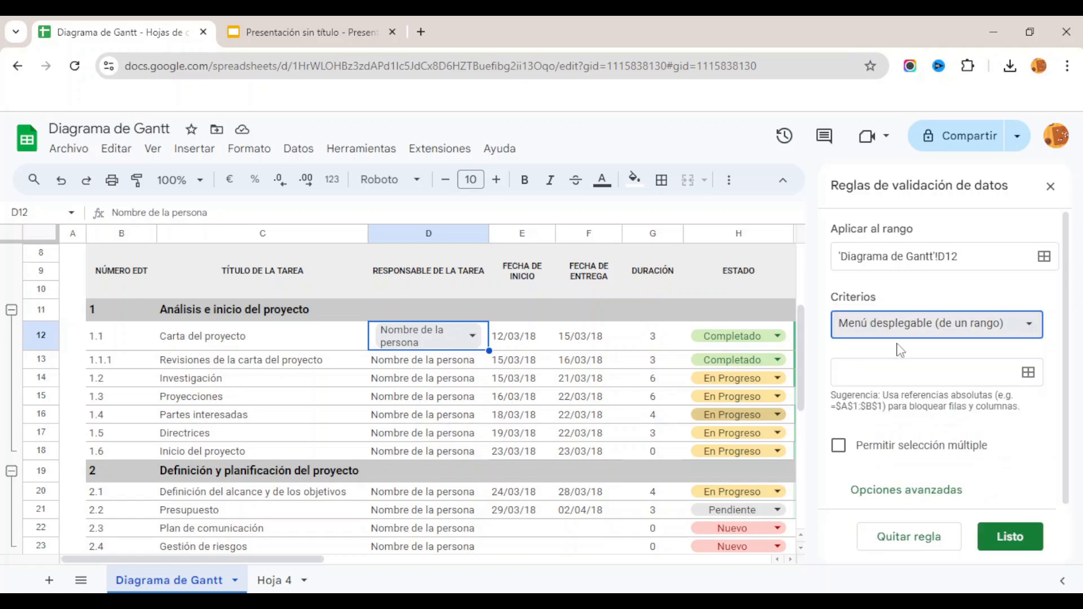
Step: Set the source range of the responsible-person dropdown to 'Hoja 4'!A3:A6
click(1027, 372)
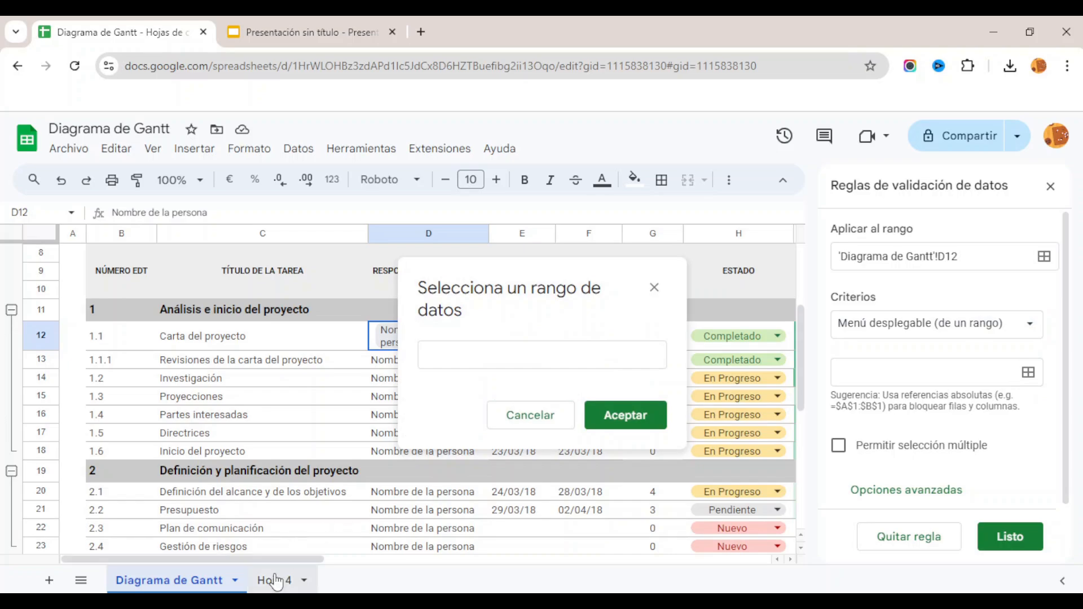
click(275, 580)
drag(70, 294, 80, 336)
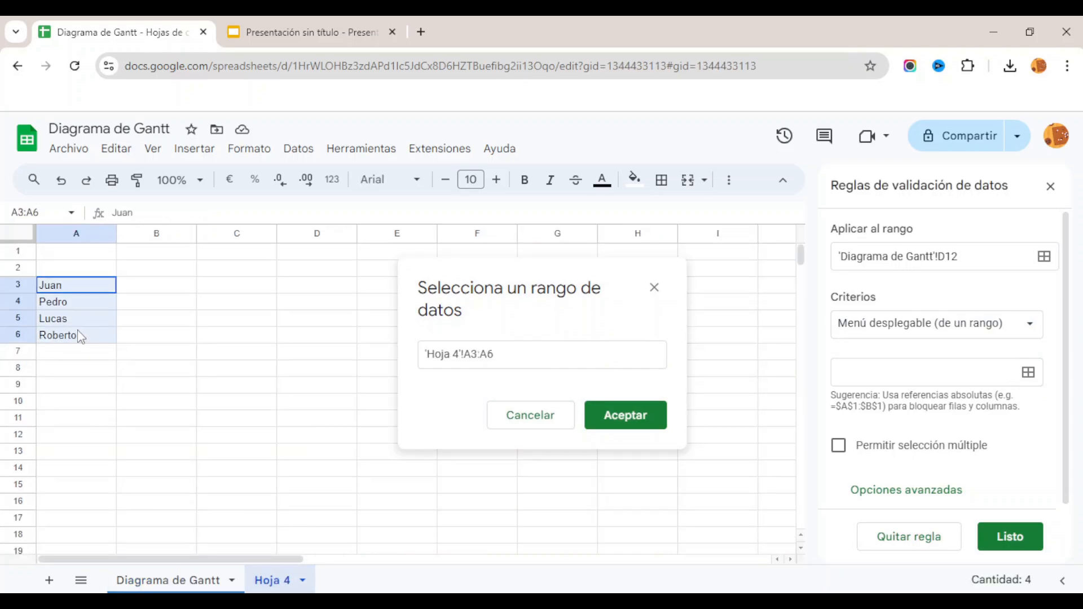
click(651, 416)
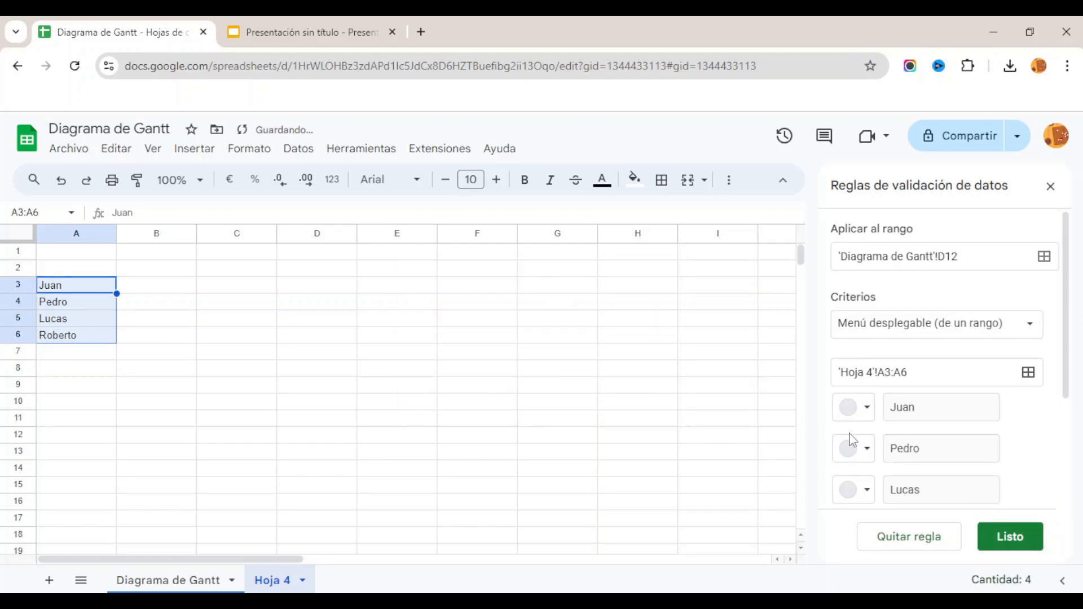
Step: Color the four name options light red, yellow, light green and light purple in list order, and save the dropdown rule
click(854, 411)
click(885, 244)
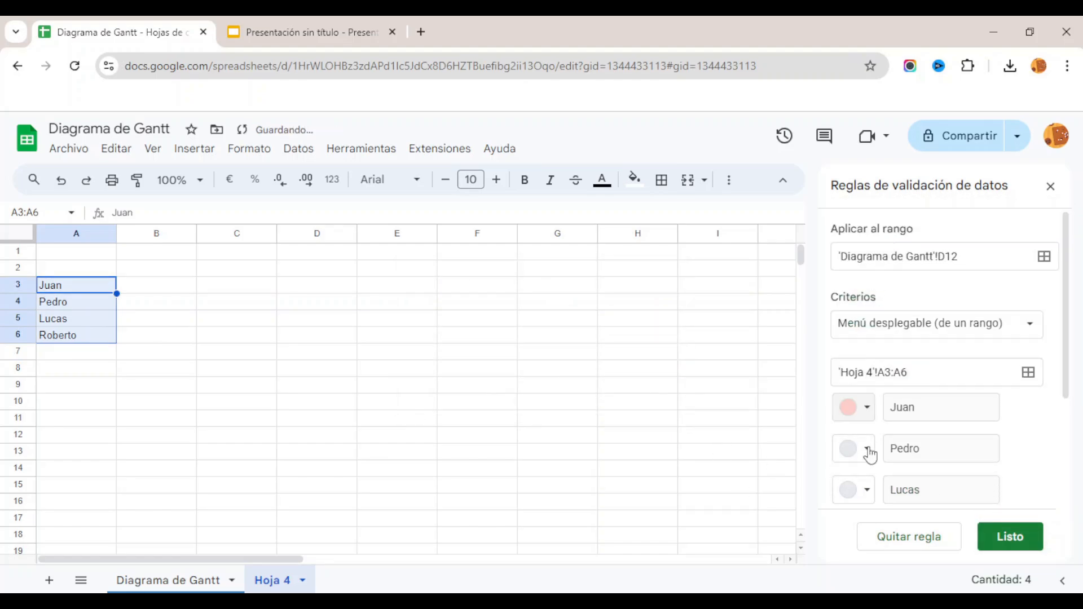
click(860, 450)
click(936, 289)
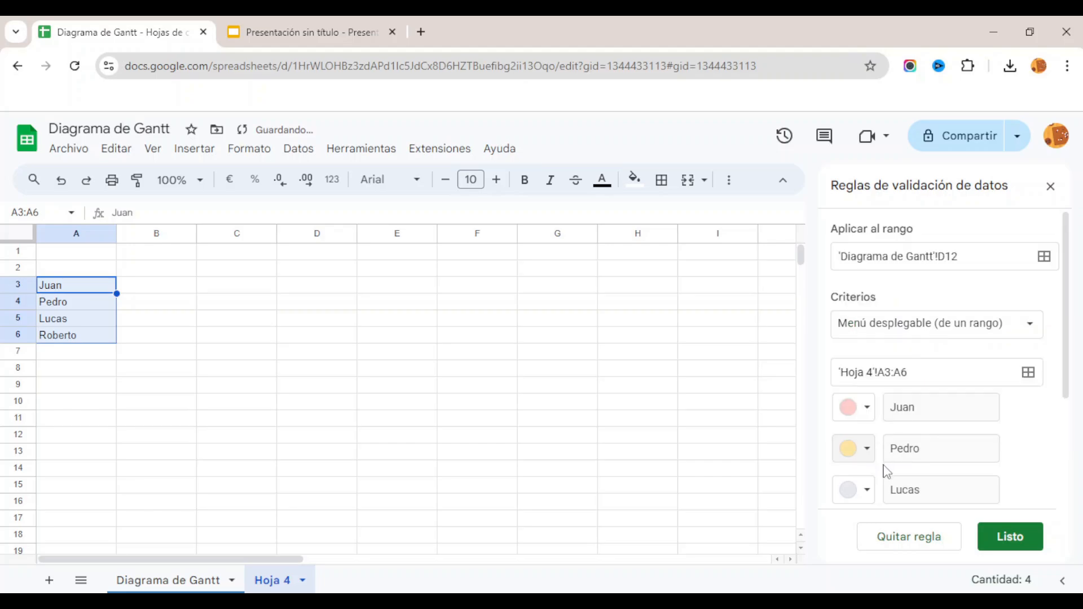
click(854, 489)
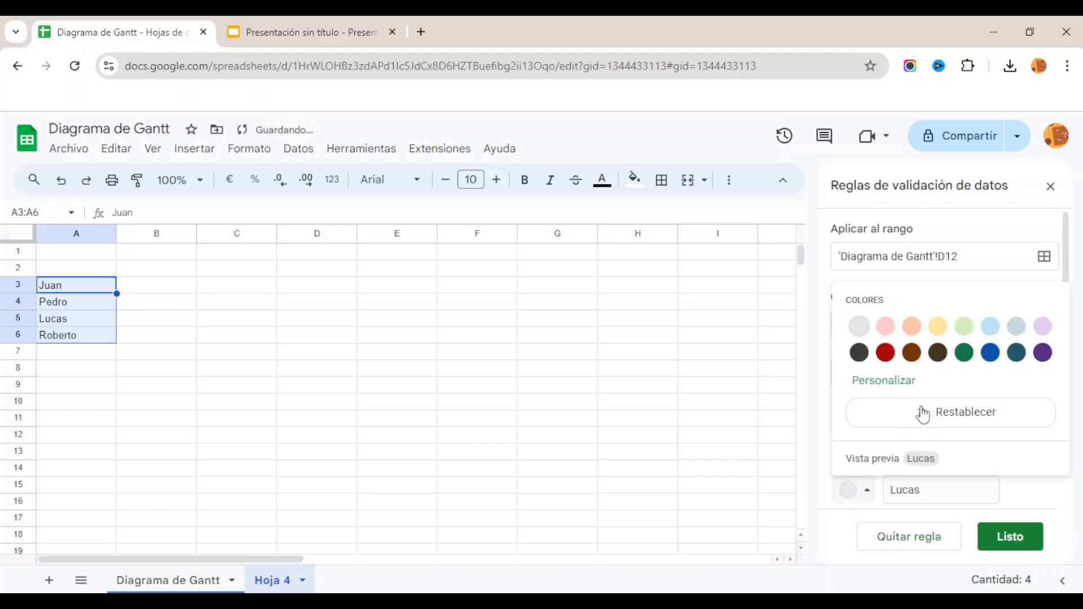
click(964, 326)
scroll(914, 469, down, 3)
click(867, 364)
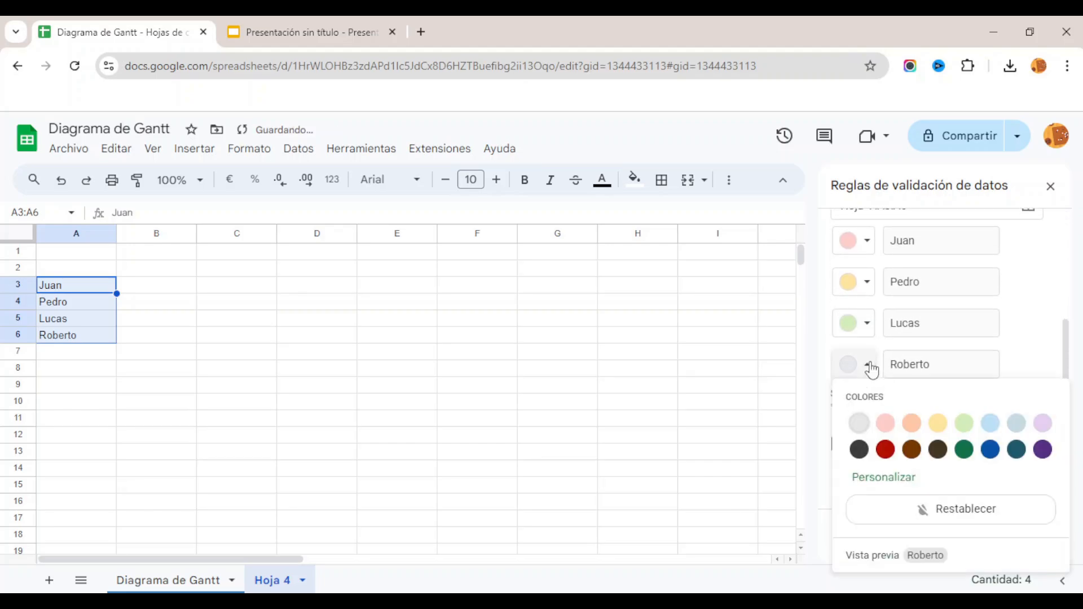
click(1042, 423)
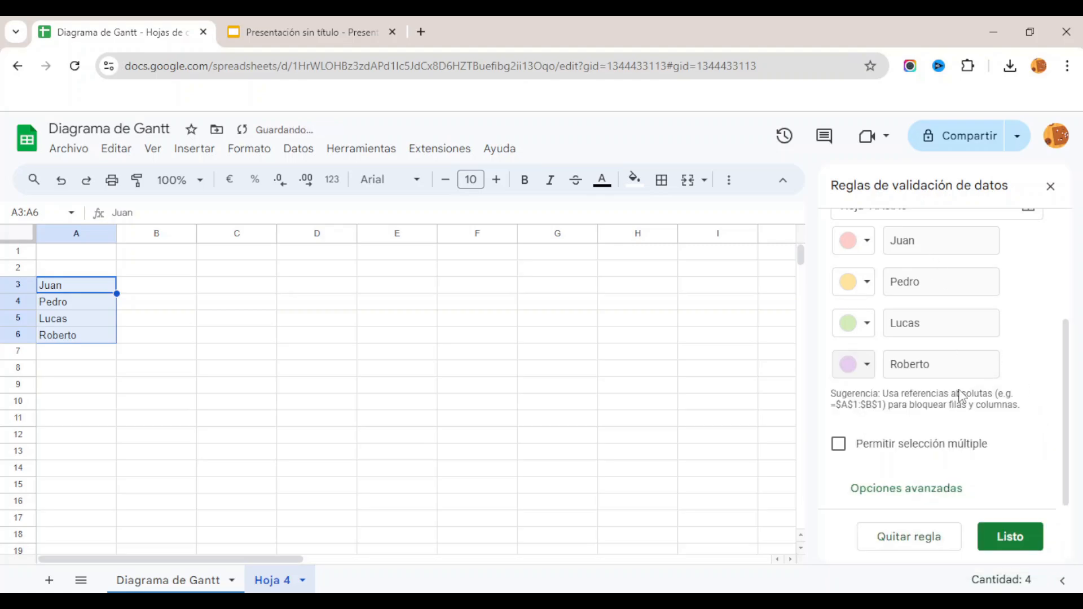
click(1010, 536)
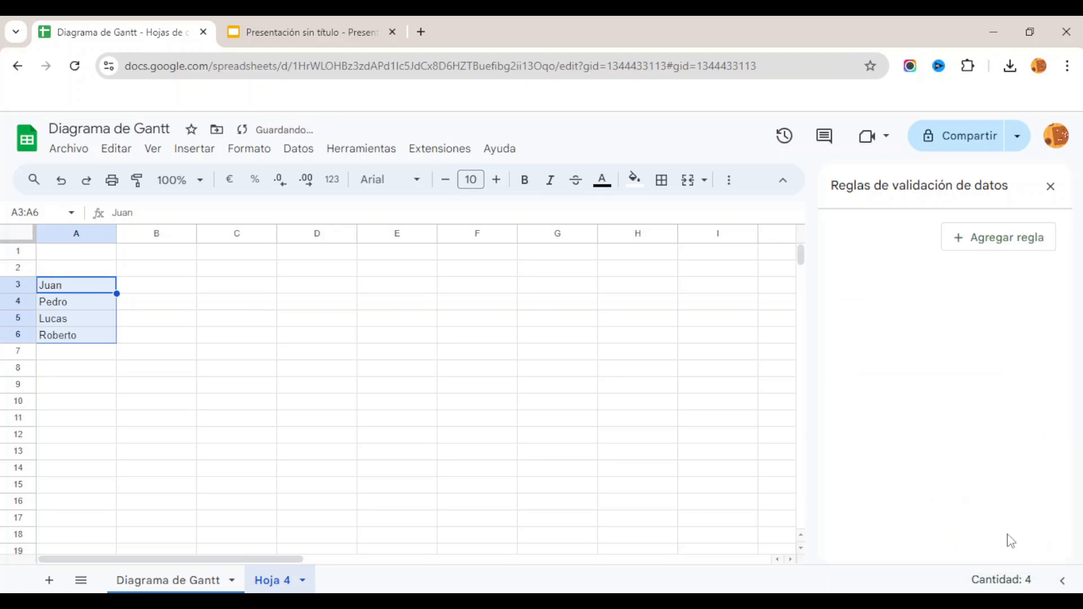
Step: Return to the Diagrama de Gantt sheet and widen the RESPONSABLE DE LA TAREA column so the dropdown text fits on one line
click(152, 582)
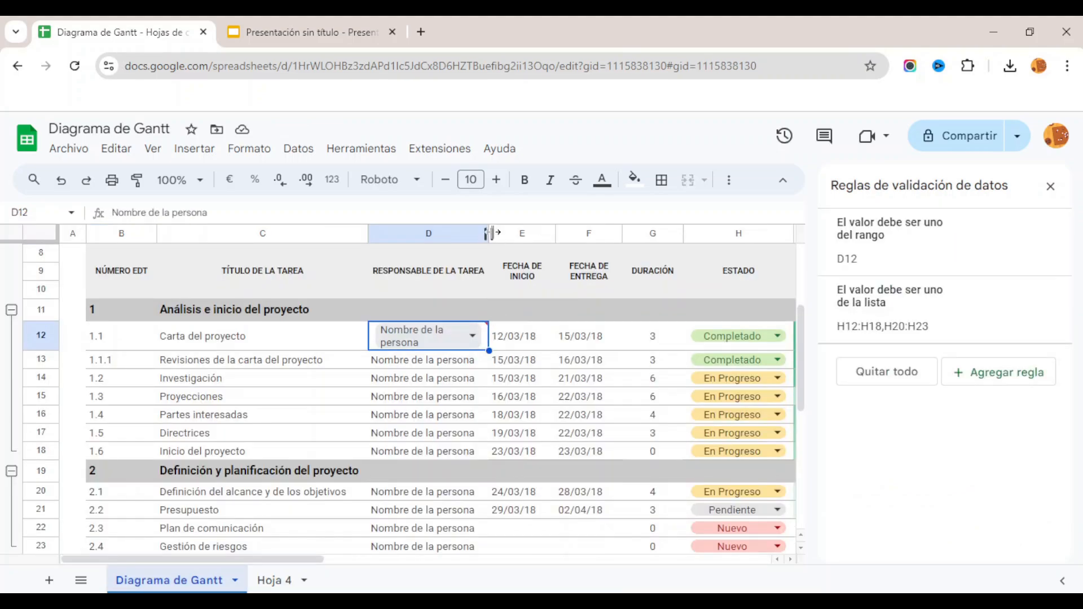
drag(489, 234, 601, 279)
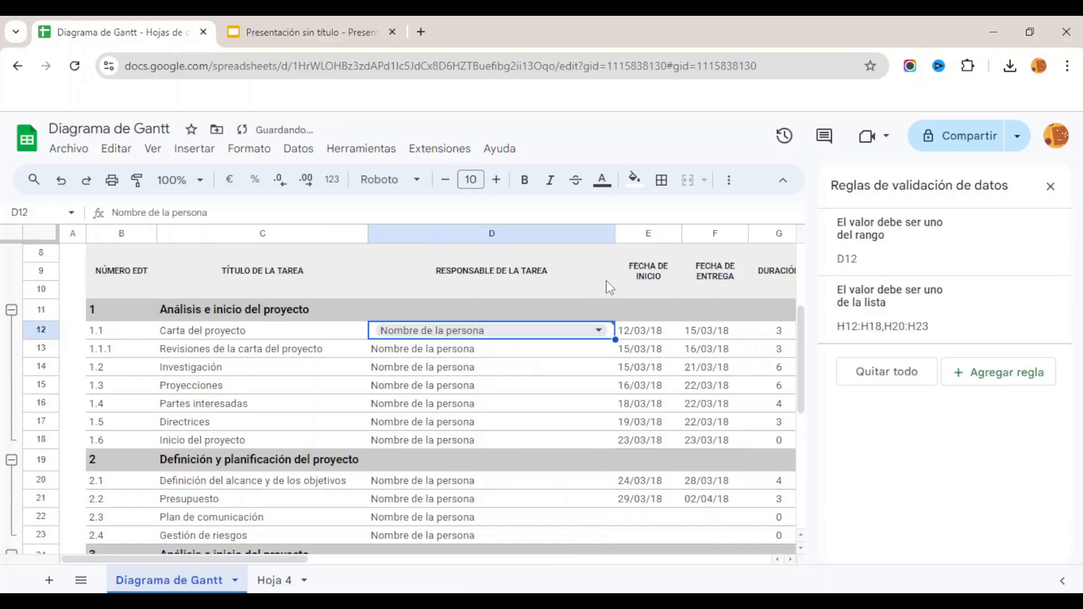
drag(611, 238, 544, 237)
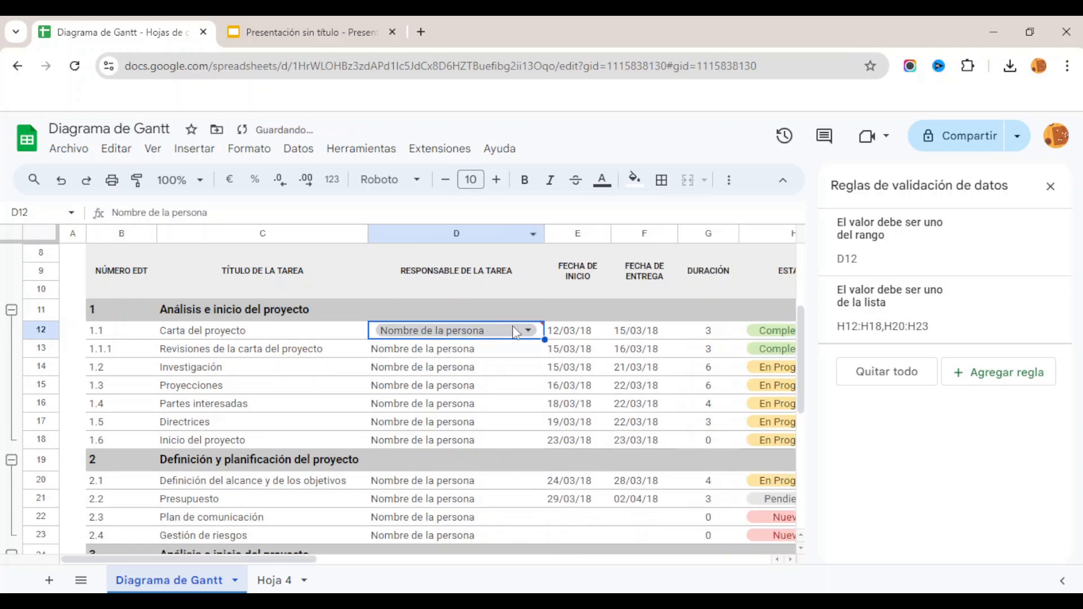
Step: Choose the first listed name as responsible for Carta del proyecto and fill that dropdown down through D18
click(520, 330)
click(392, 354)
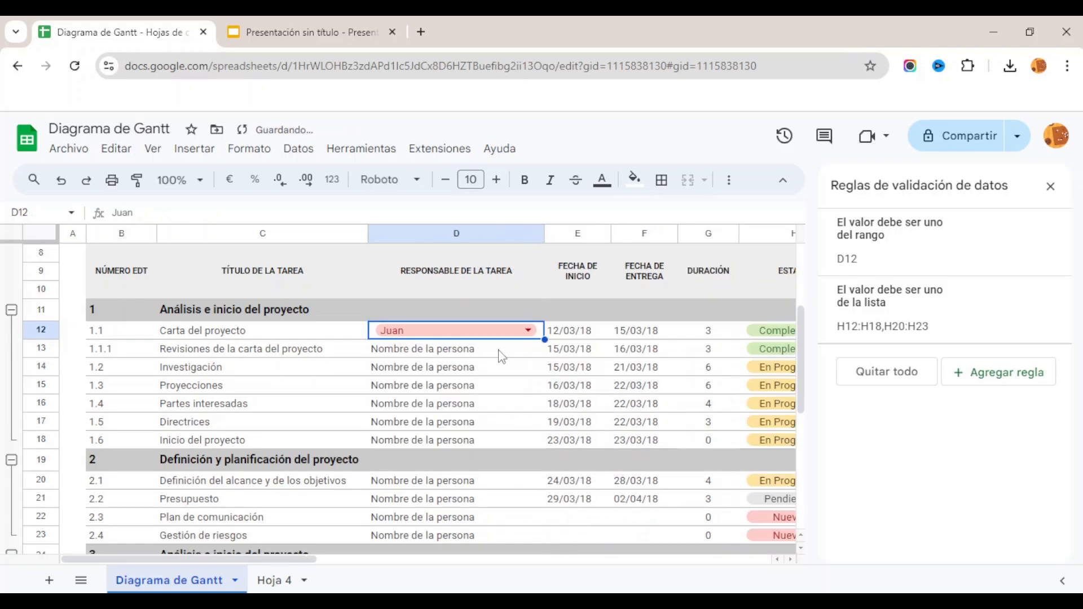
click(507, 353)
click(540, 334)
drag(544, 338, 546, 446)
double_click(537, 442)
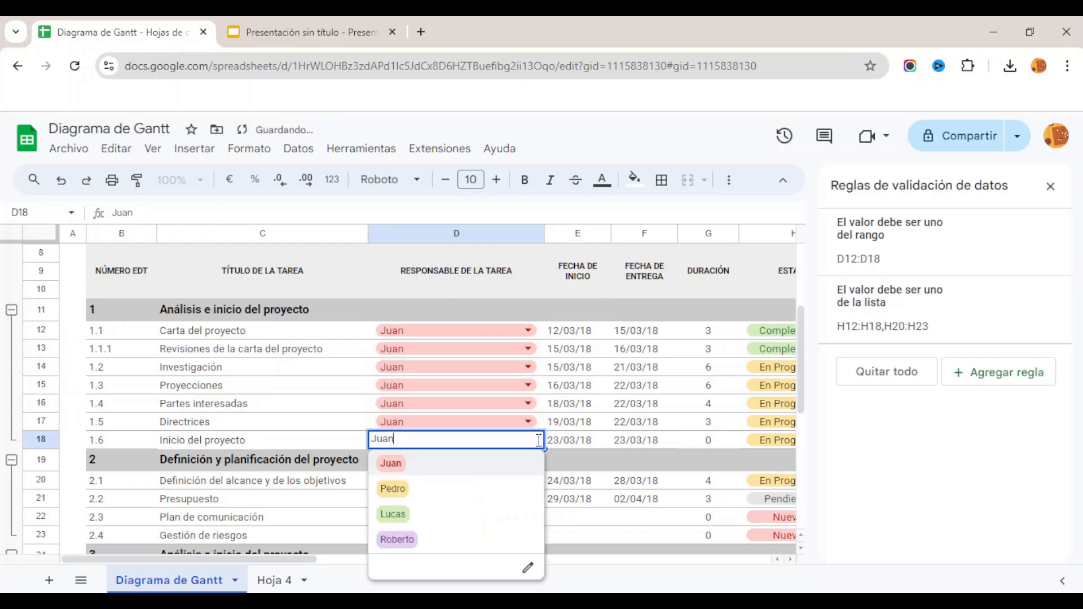
click(583, 445)
Step: Copy the responsible-person dropdown from D18 into cells D20 to D23 of the Definición y planificación del proyecto section
click(539, 439)
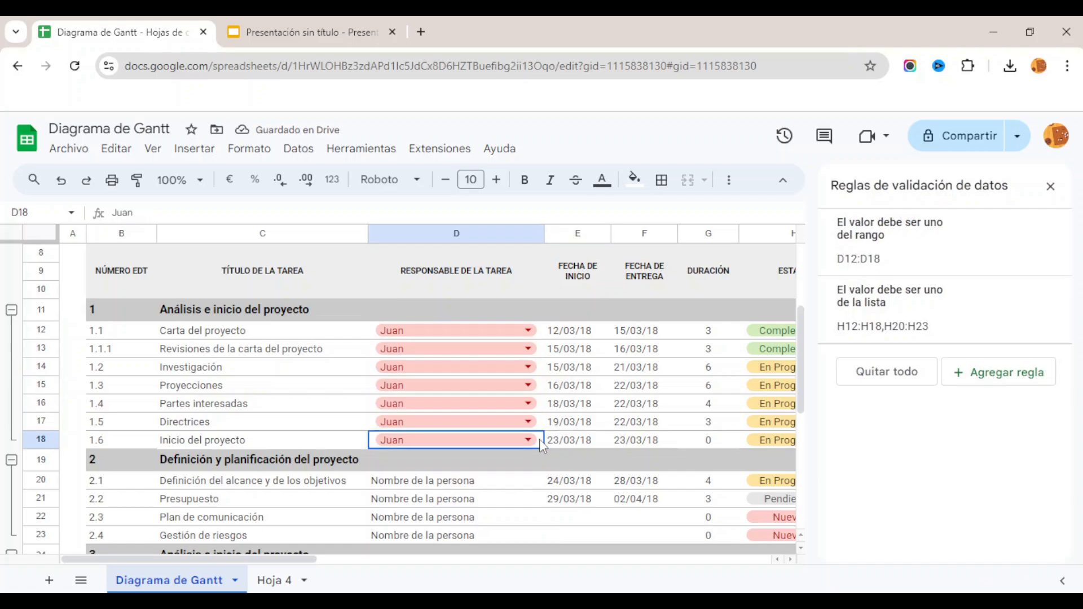
key(ctrl+c)
click(525, 484)
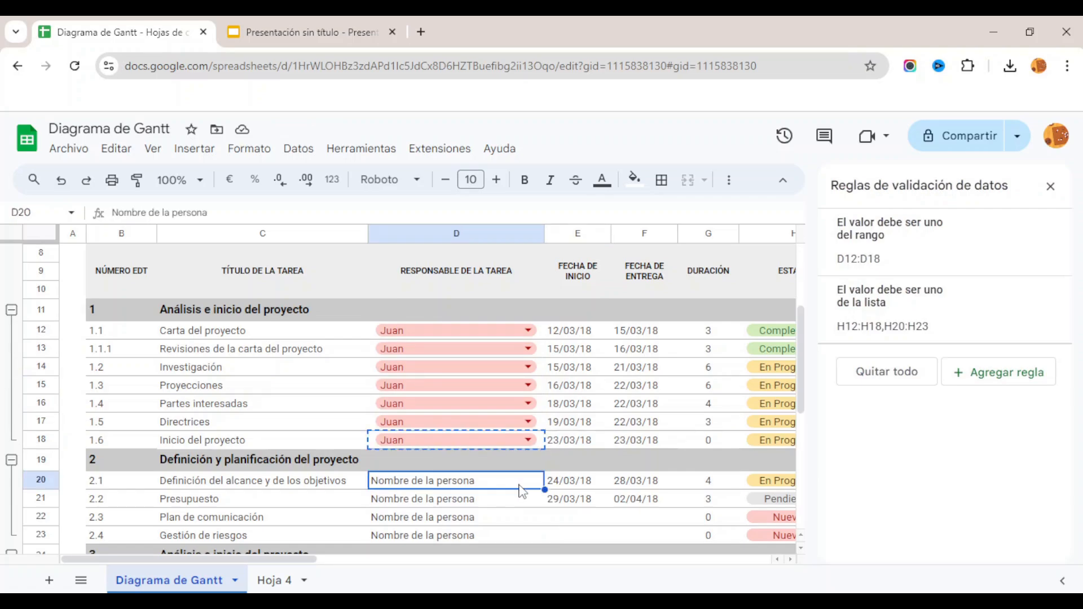
key(ctrl+v)
key(Down)
key(ctrl+v)
key(Down)
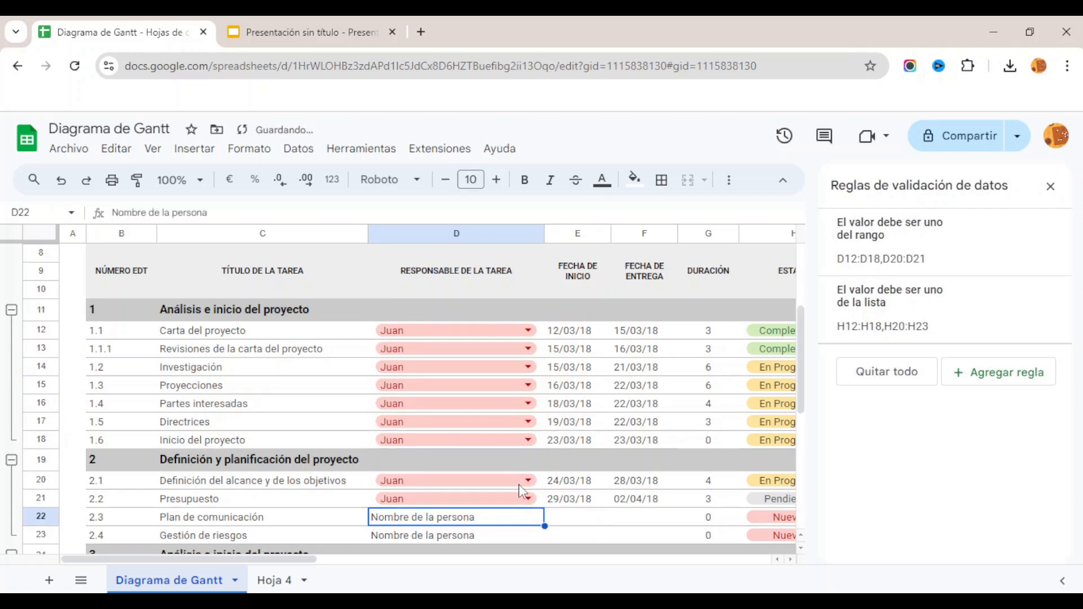
key(ctrl+v)
key(Down)
key(ctrl+v)
key(Down)
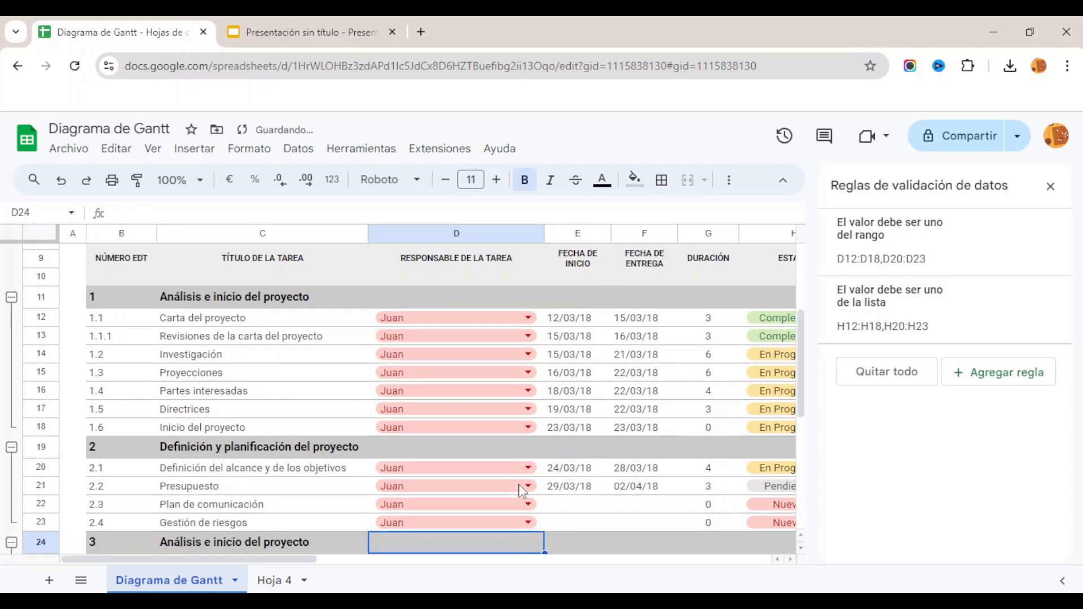
Step: Assign the second listed name to the Investigación task and close the data validation rules
click(529, 354)
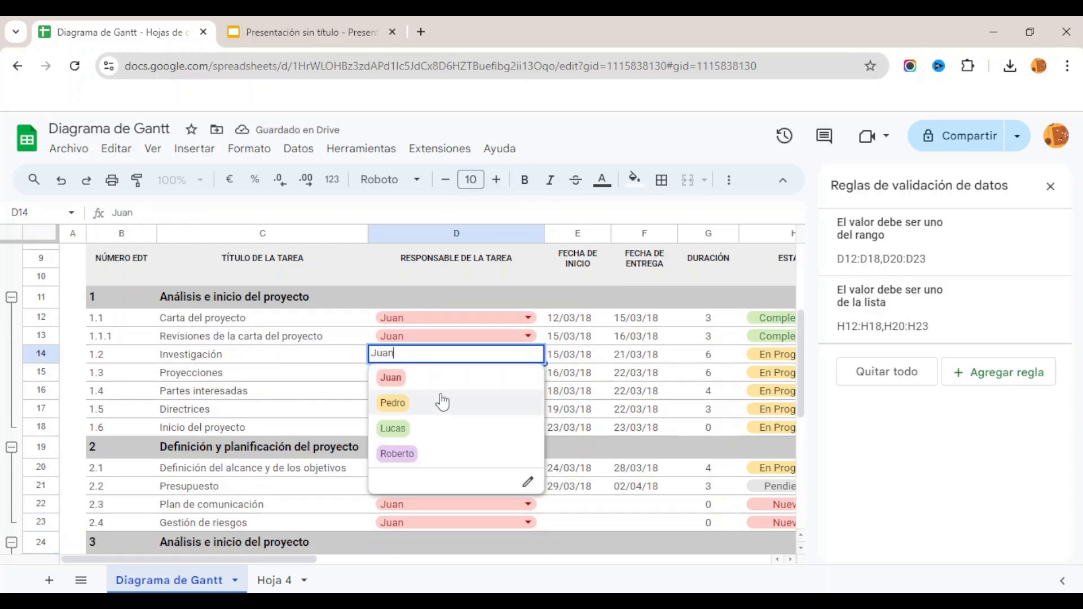
click(393, 403)
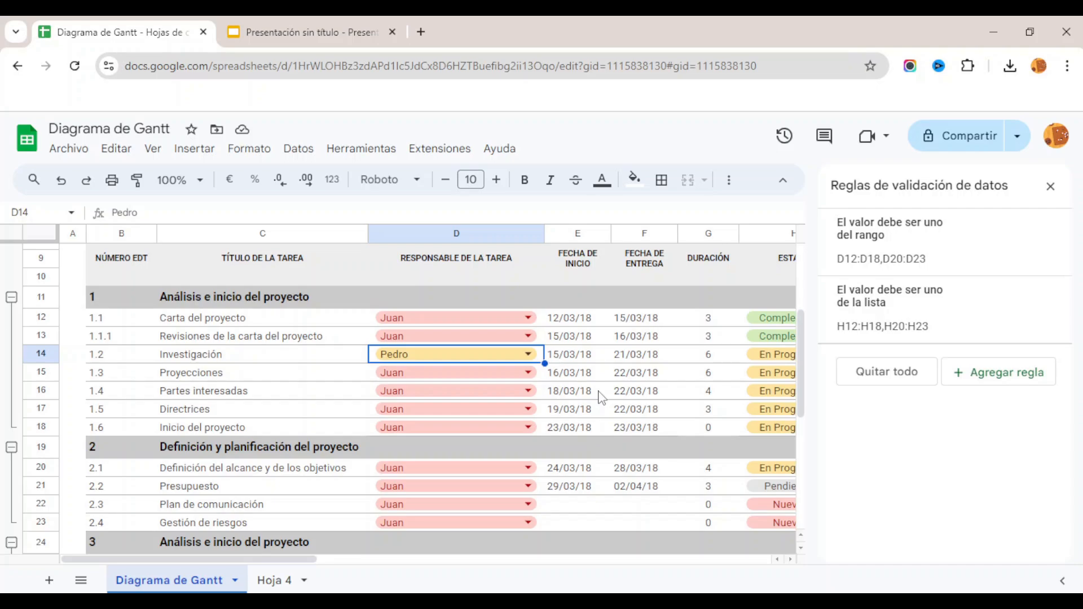
click(1051, 187)
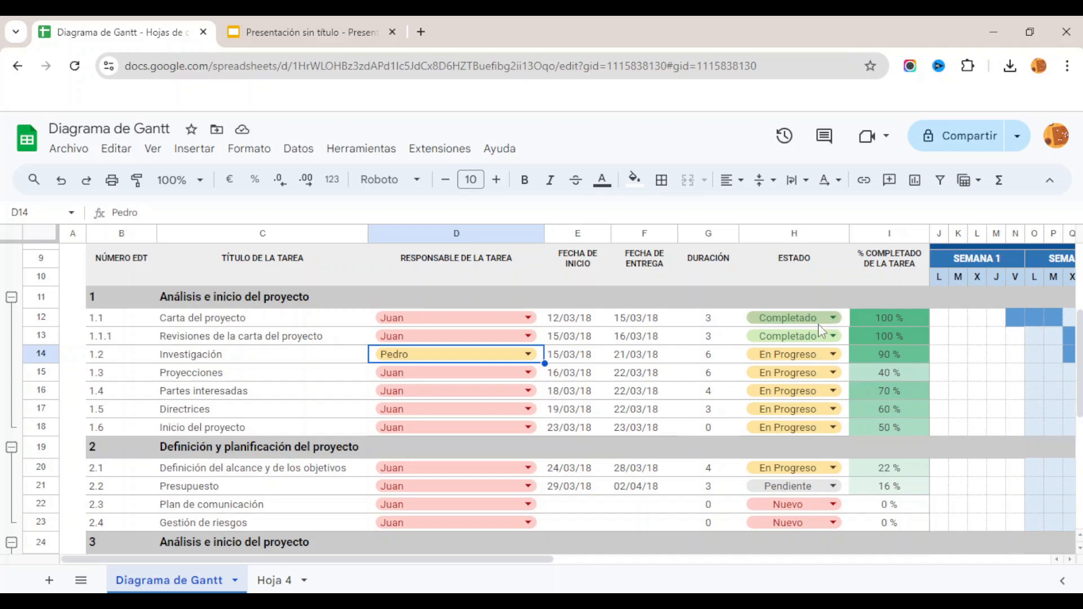
Step: Enable Permitir selección múltiple in the responsible-person dropdown rule and apply the change to all matching dropdowns
click(379, 318)
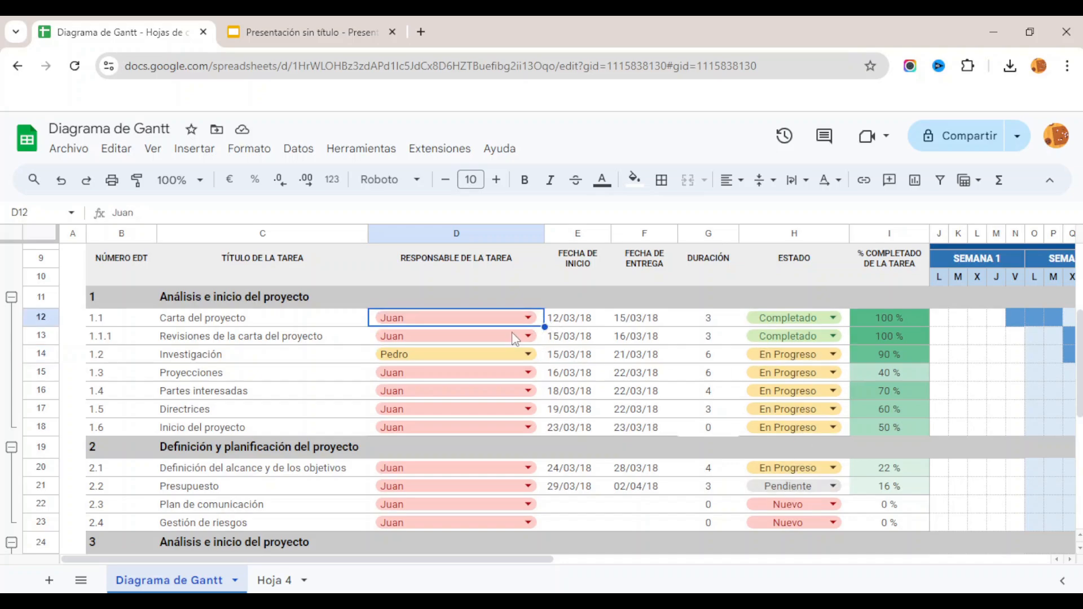
click(395, 318)
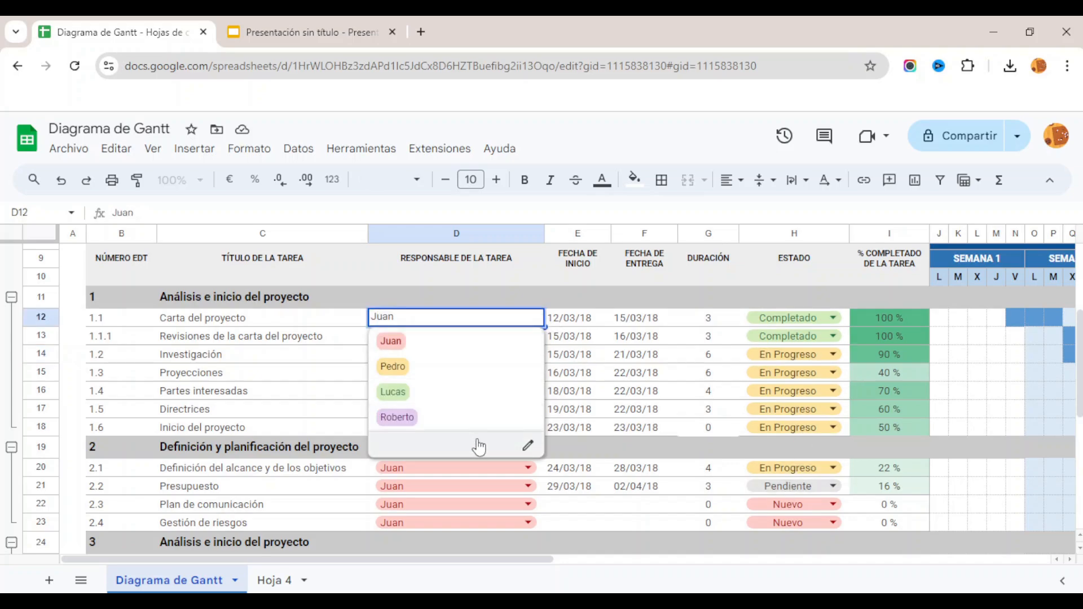
click(524, 448)
scroll(925, 434, down, 3)
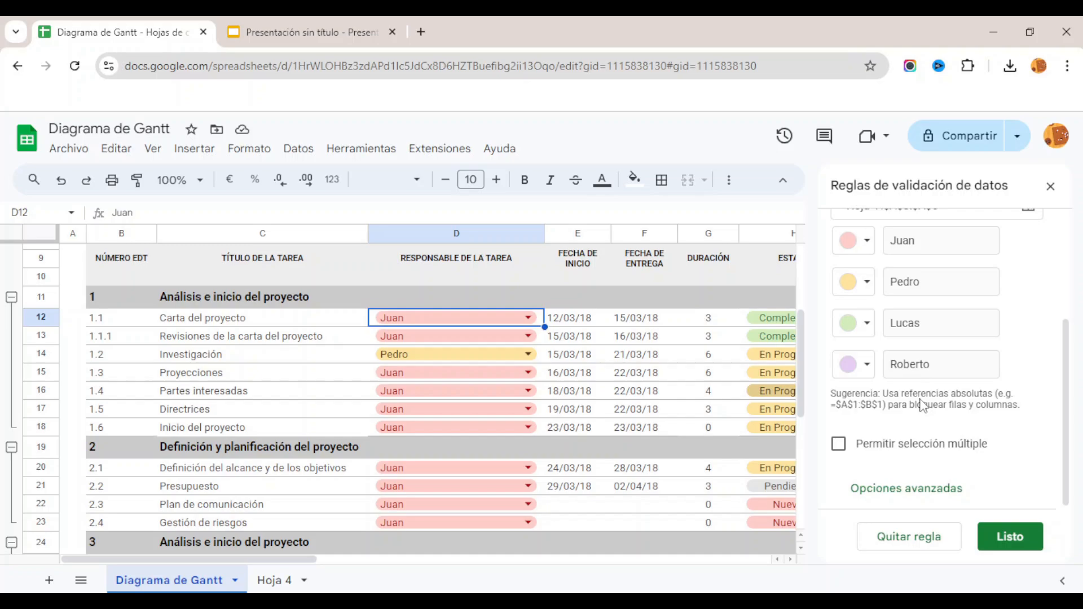
click(839, 444)
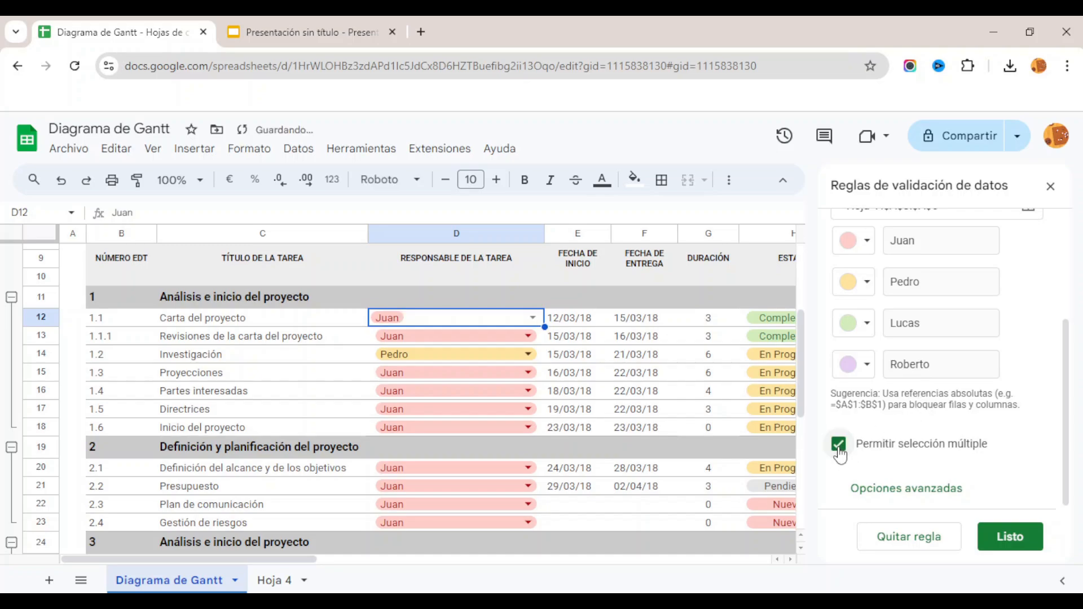
click(1008, 539)
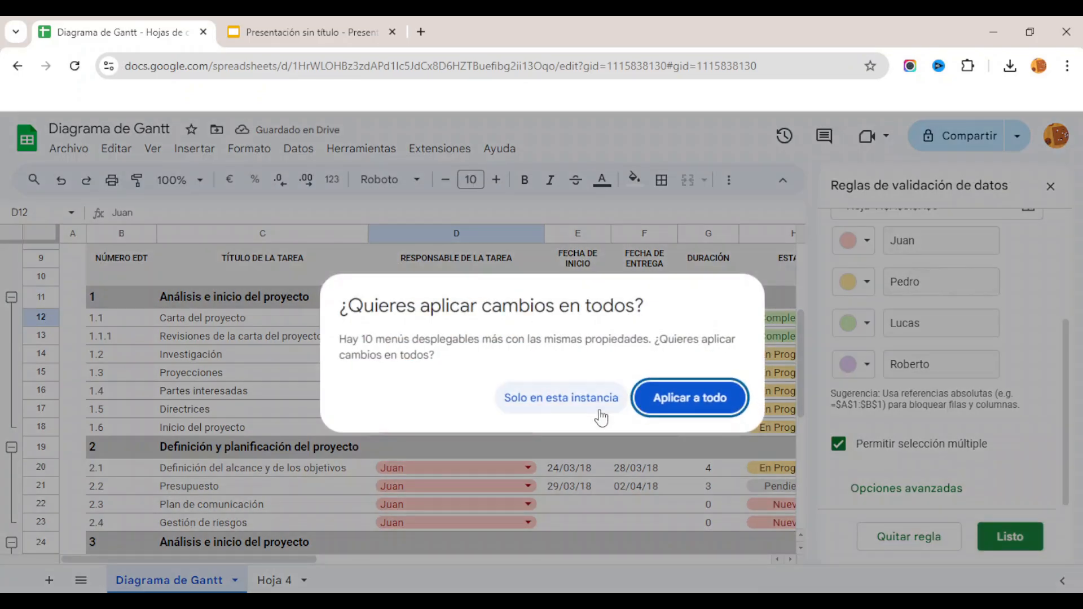
click(662, 405)
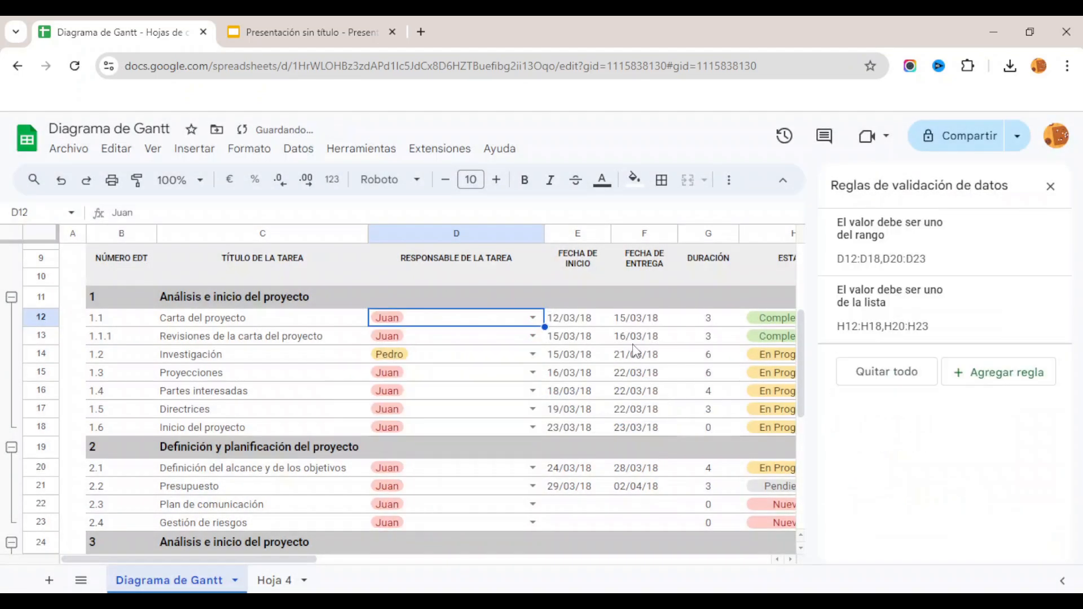
Step: Add the second listed name as another person responsible for Carta del proyecto and narrow the RESPONSABLE DE LA TAREA column to fit both names
click(533, 318)
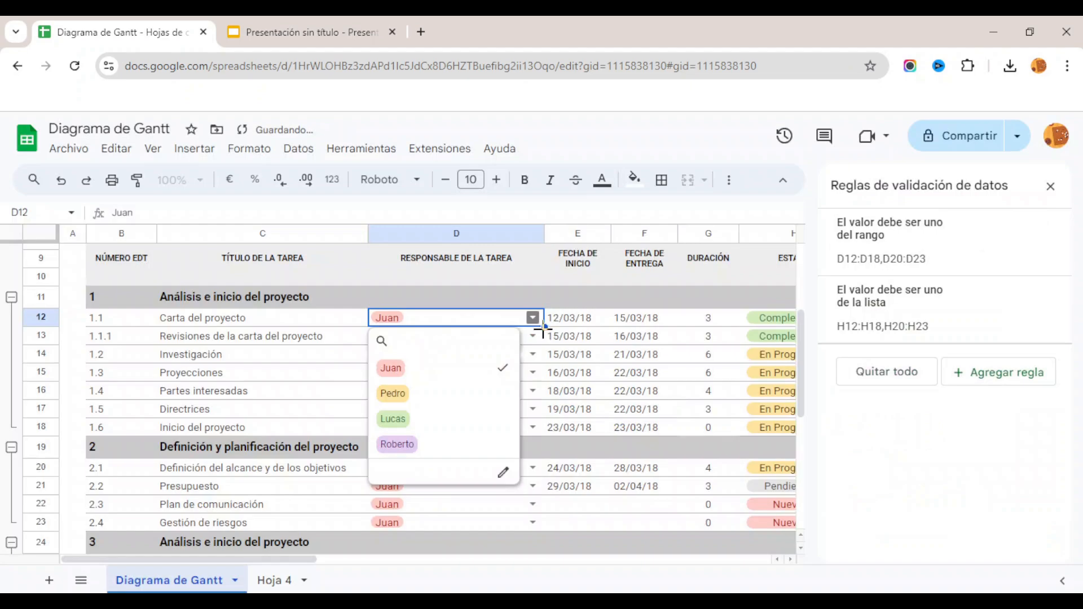
click(514, 399)
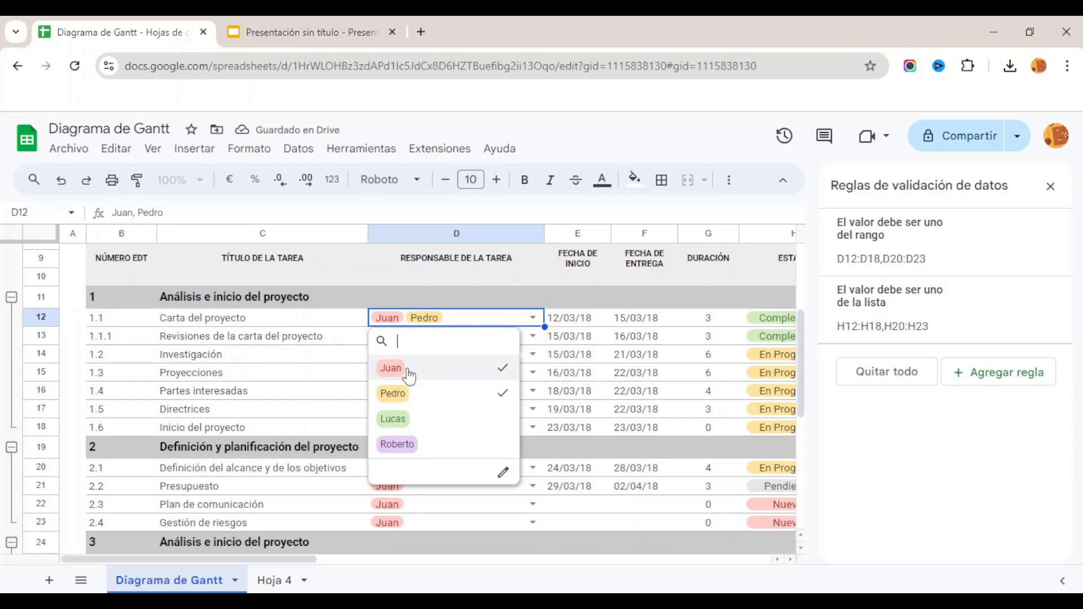
click(637, 337)
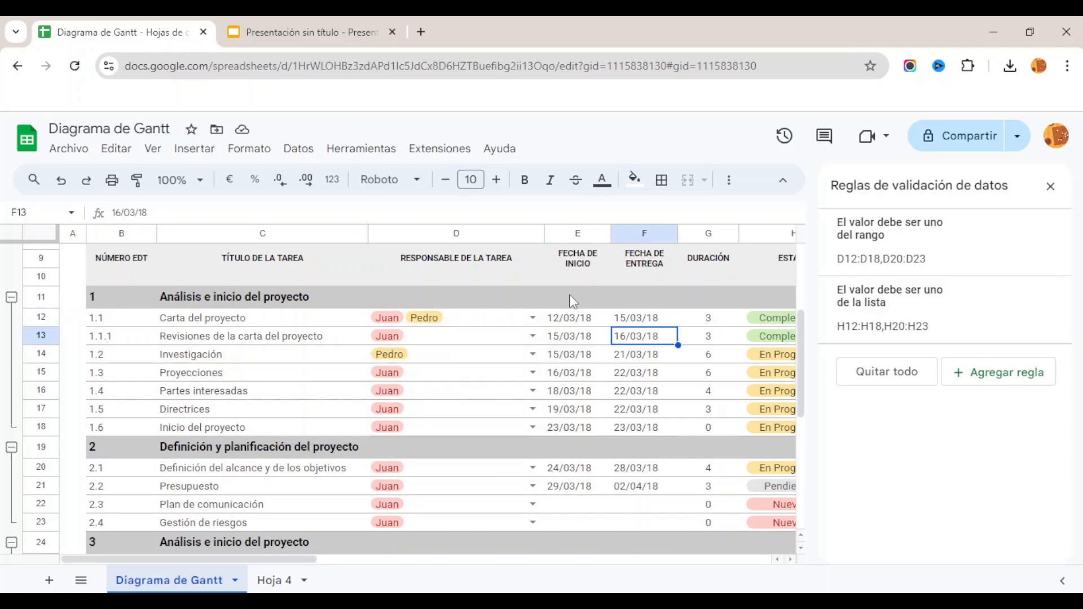
drag(545, 233, 475, 244)
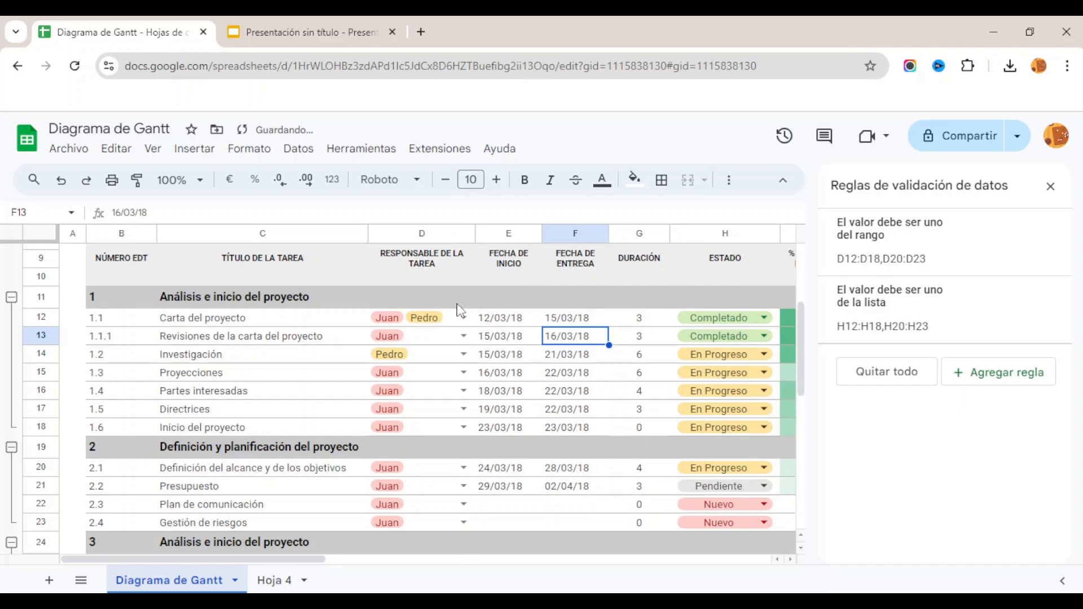